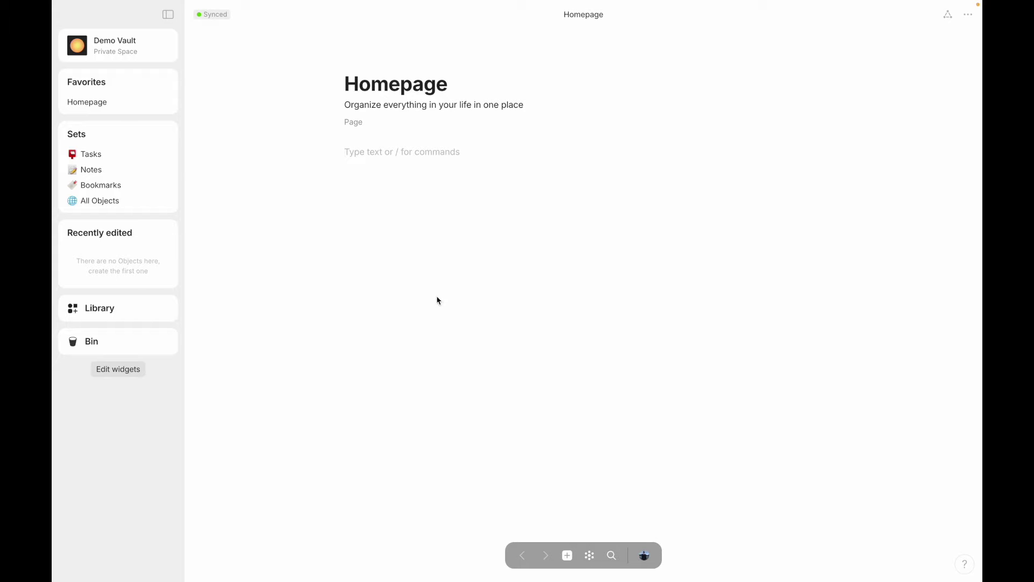
Create a new object type named Movie from the Library
{"action": "left_click", "coordinate": [117, 312]}
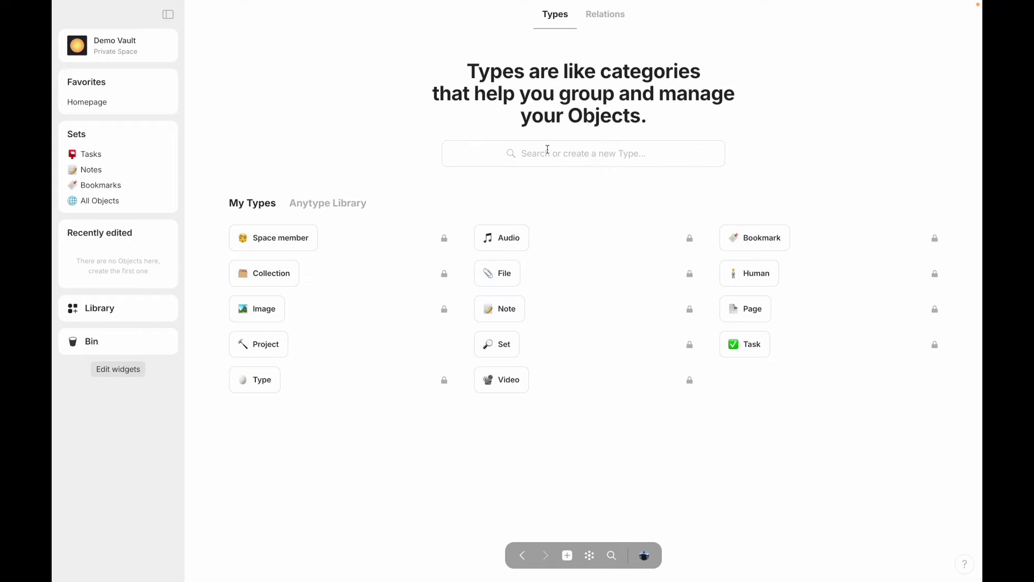
{"action": "left_click", "coordinate": [520, 154]}
{"action": "type", "text": "Movie"}
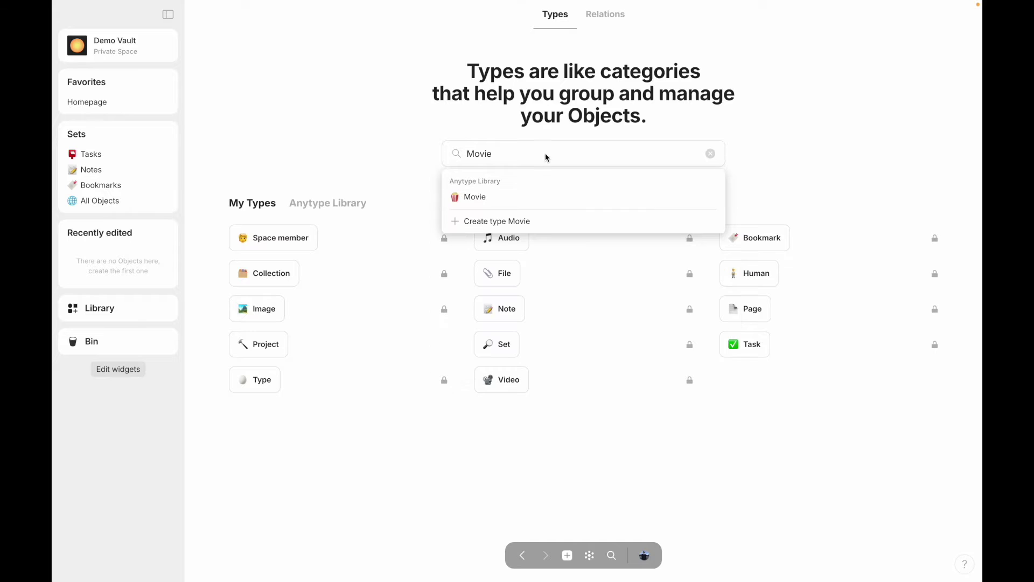
{"action": "left_click", "coordinate": [487, 221]}
Add Released year and a new Text relation called Cast to the Movie type
{"action": "left_click", "coordinate": [416, 365]}
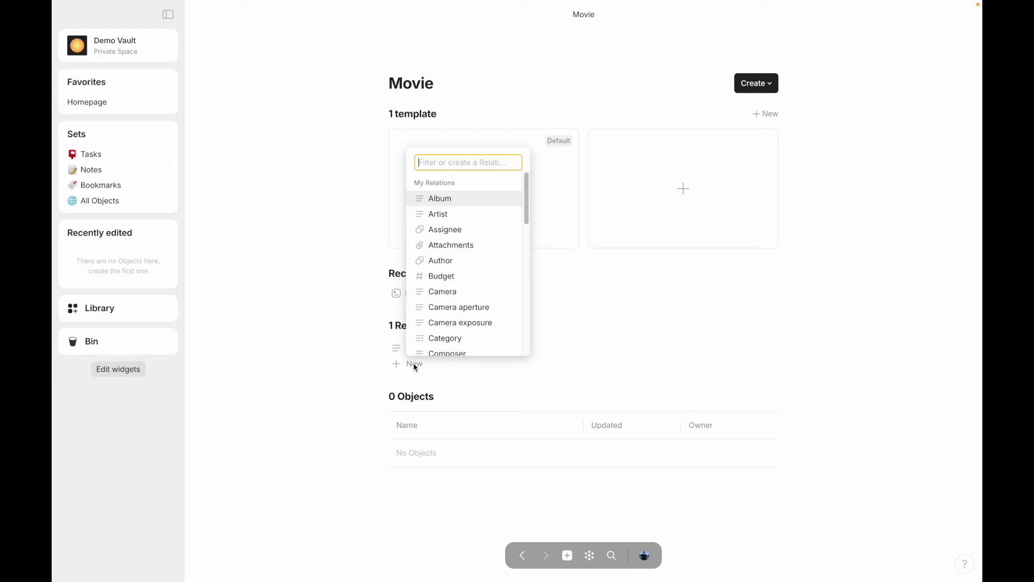
{"action": "type", "text": "Year"}
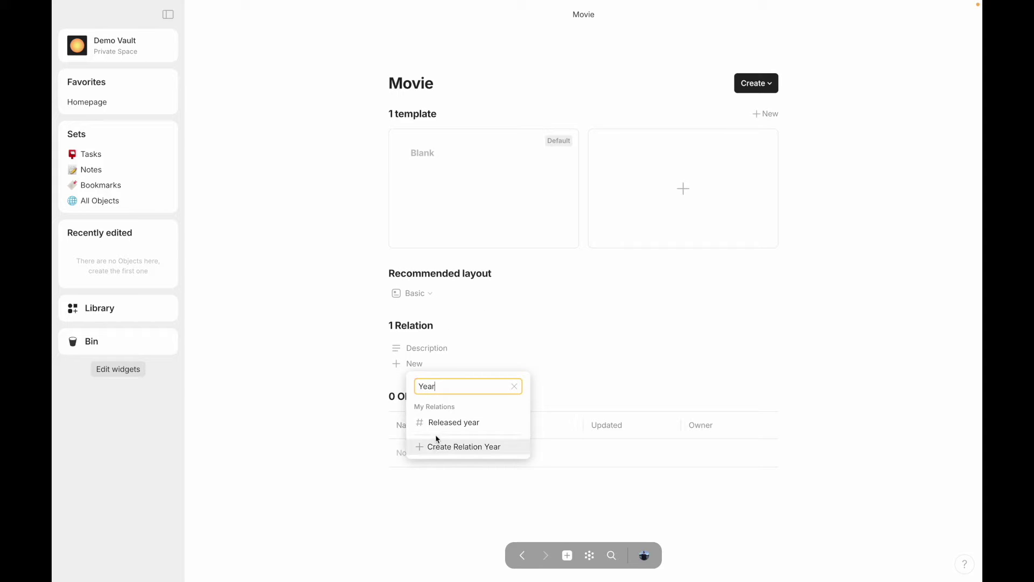
{"action": "left_click", "coordinate": [430, 421]}
{"action": "left_click", "coordinate": [425, 385]}
{"action": "type", "text": "Cast"}
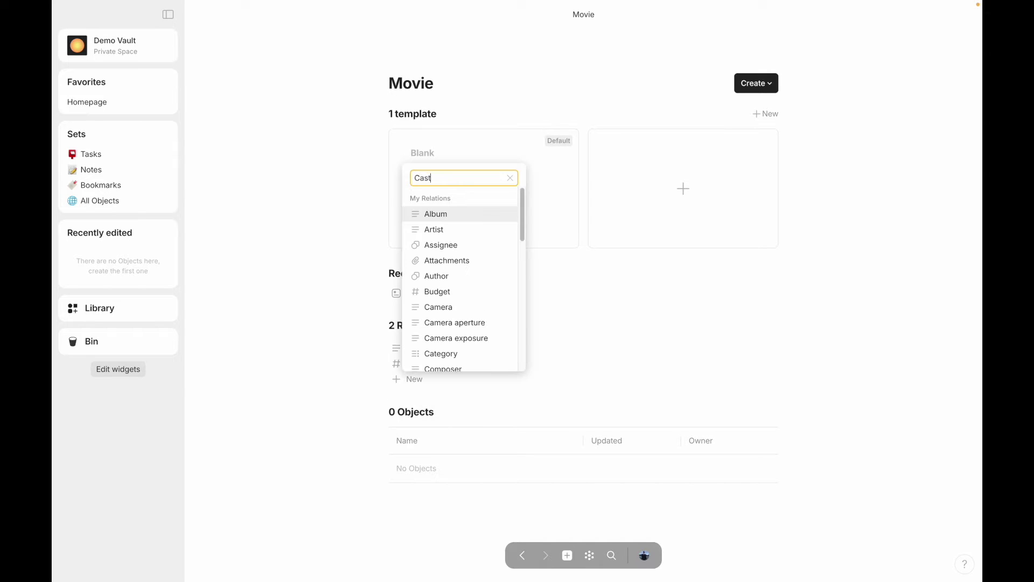
{"action": "left_click", "coordinate": [457, 423]}
{"action": "left_click", "coordinate": [676, 386]}
{"action": "left_click", "coordinate": [573, 472]}
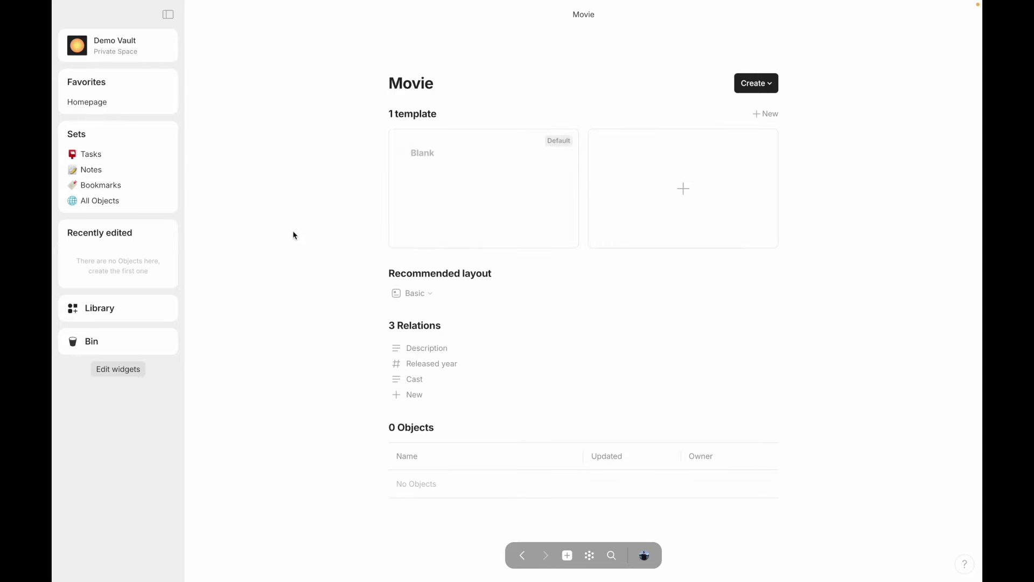
Create a new Movie object titled Dune
{"action": "left_click", "coordinate": [754, 89]}
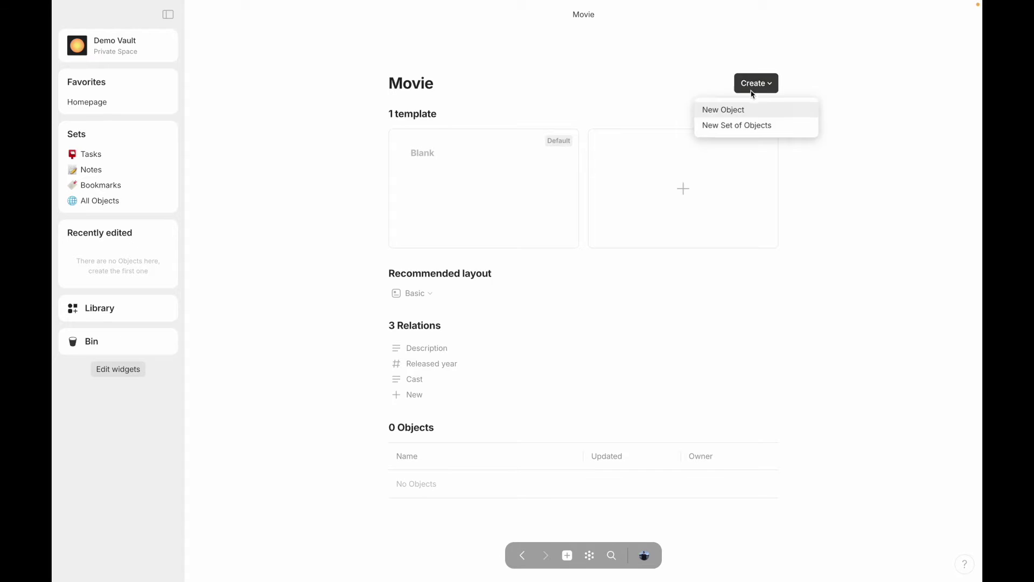
{"action": "left_click", "coordinate": [733, 111]}
{"action": "type", "text": "D"}
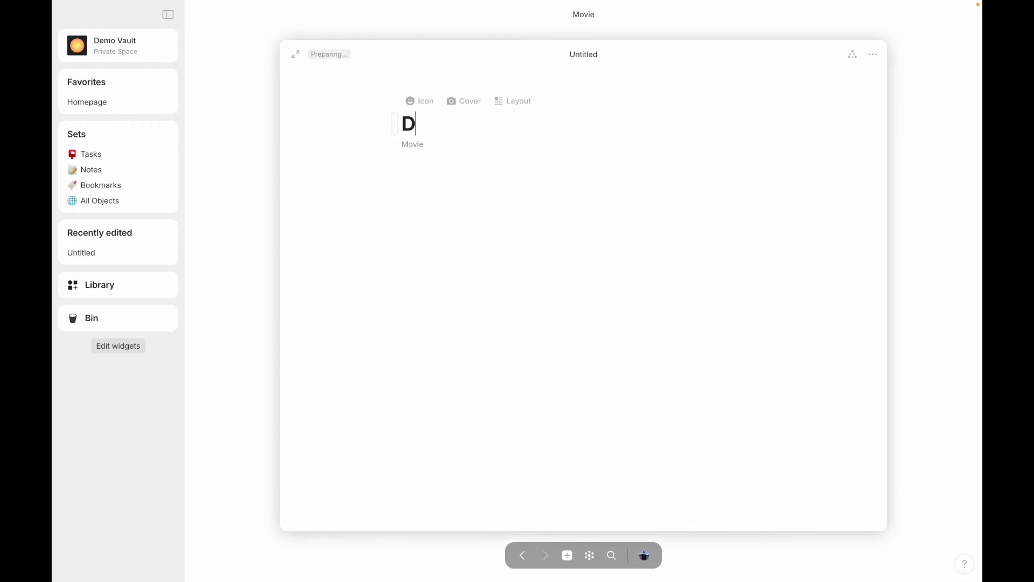
{"action": "type", "text": "une"}
{"action": "key", "text": "Return"}
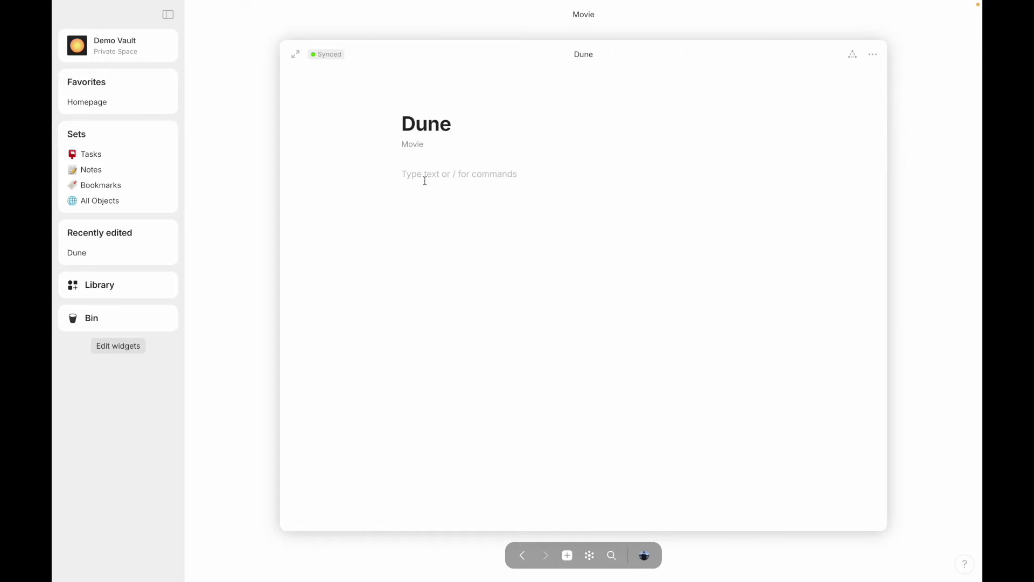
Close Dune, return to the Movie type page and start a new Movie template
{"action": "left_click", "coordinate": [412, 144]}
{"action": "left_click", "coordinate": [426, 267]}
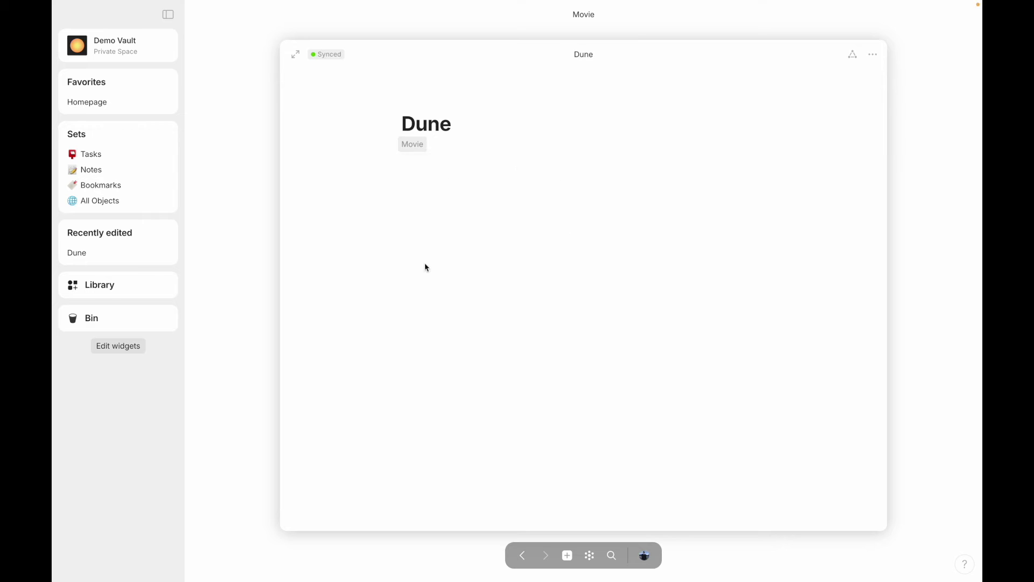
{"action": "left_click", "coordinate": [247, 193]}
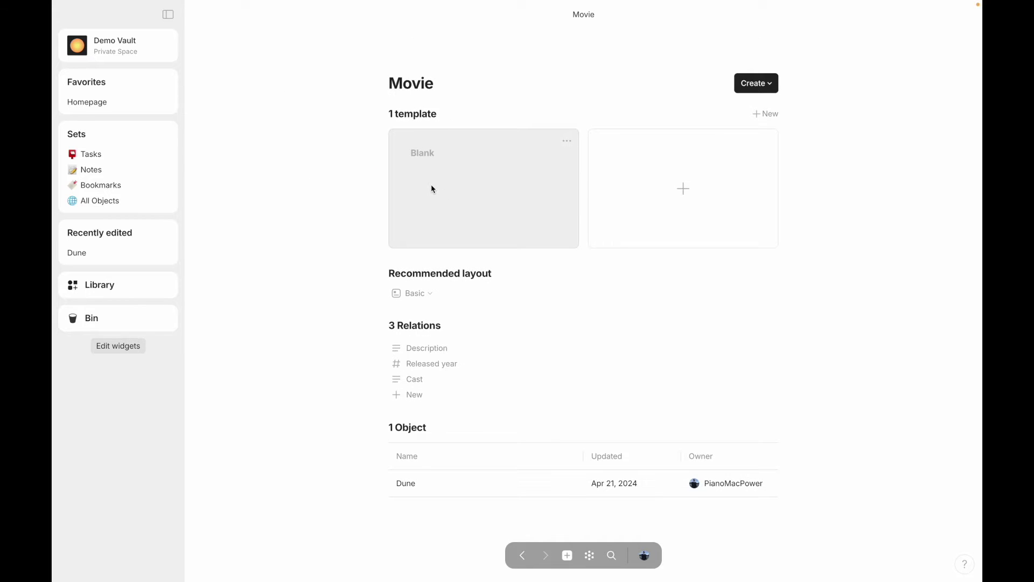
{"action": "left_click", "coordinate": [698, 192]}
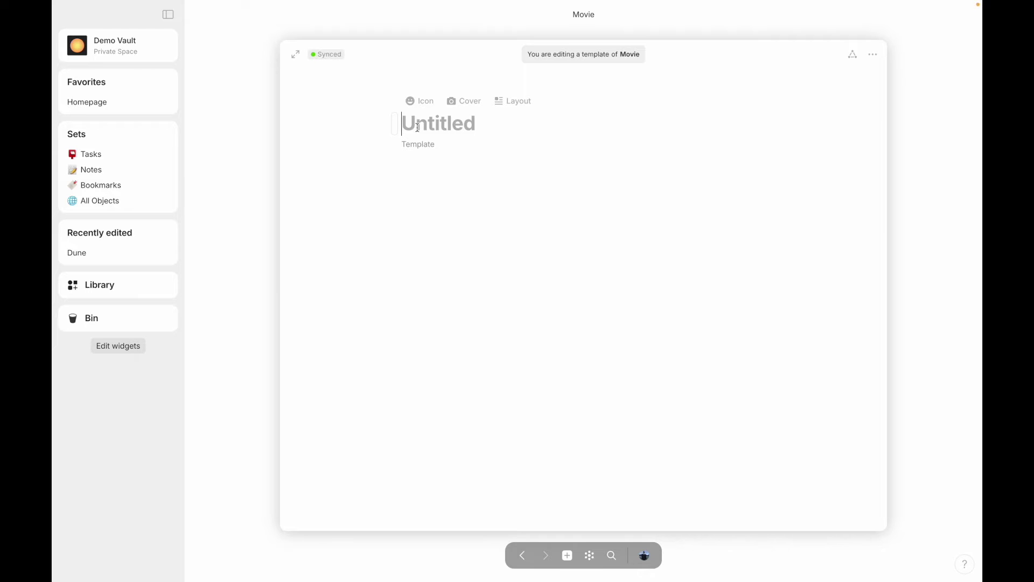
Open the new Movie template's relations panel
{"action": "left_click", "coordinate": [415, 215]}
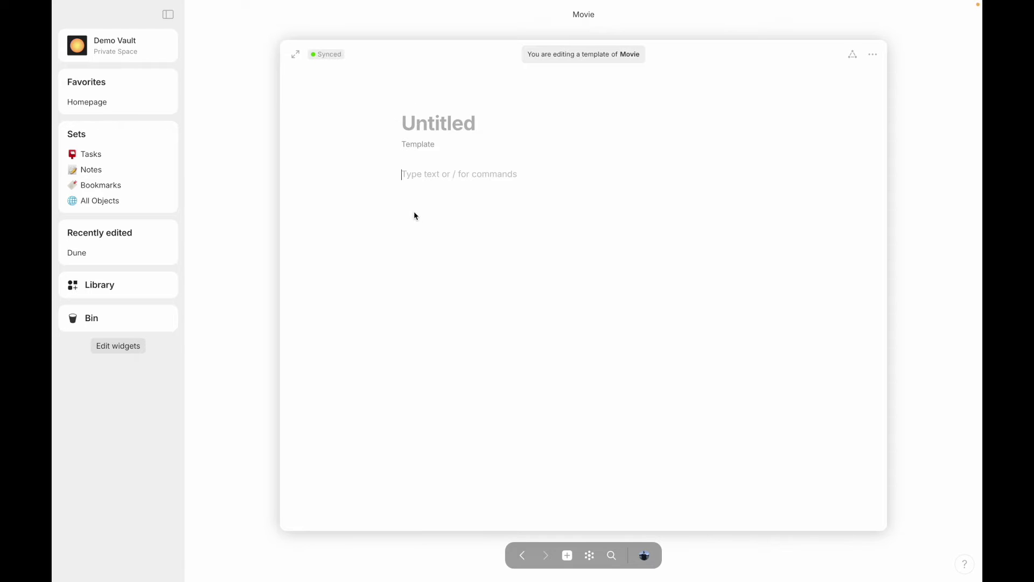
{"action": "left_click", "coordinate": [873, 55]}
{"action": "left_click", "coordinate": [826, 49]}
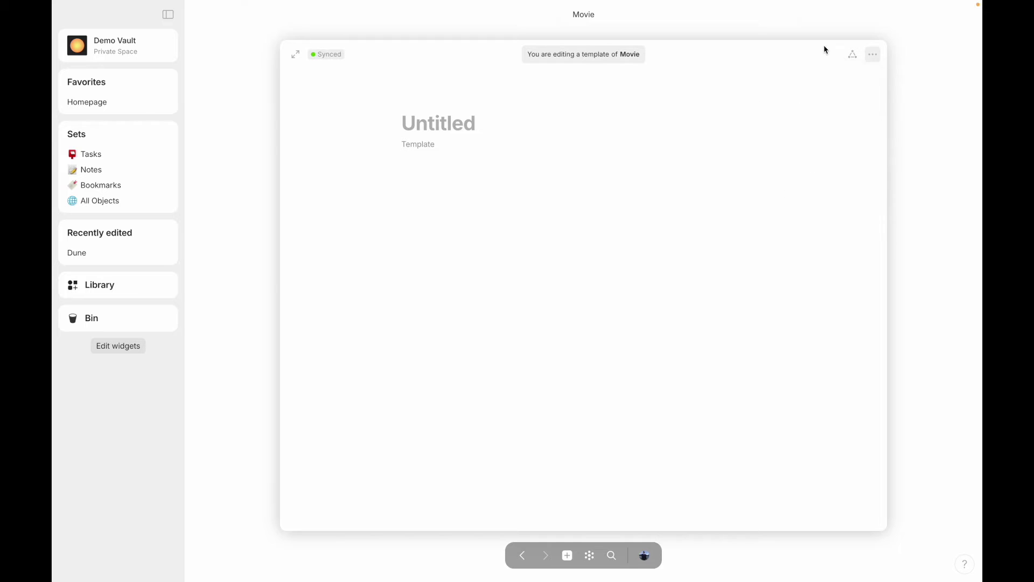
{"action": "left_click", "coordinate": [856, 56]}
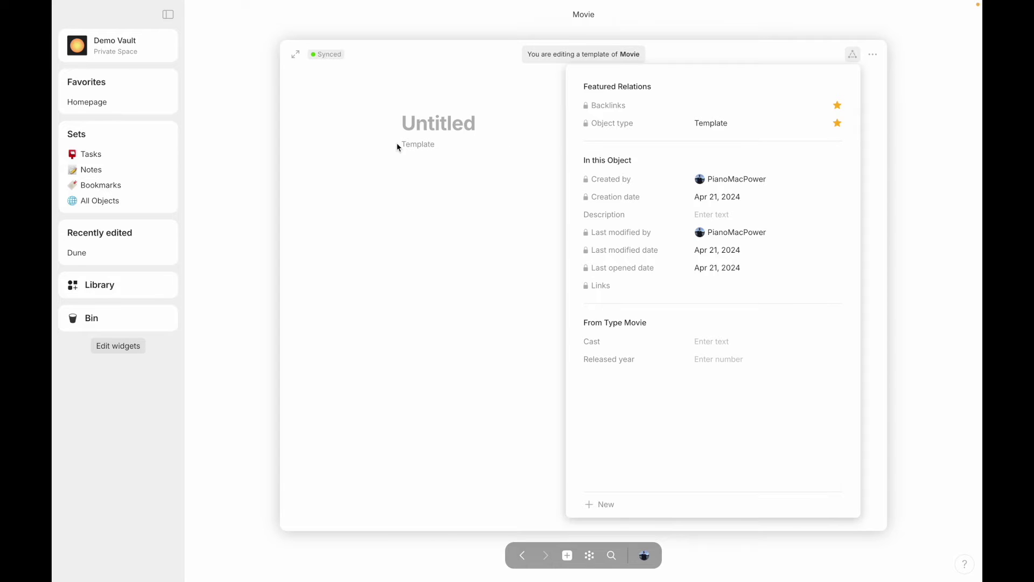
Feature Created by and Creation date under the title, then unfeature both again
{"action": "left_click", "coordinate": [838, 180]}
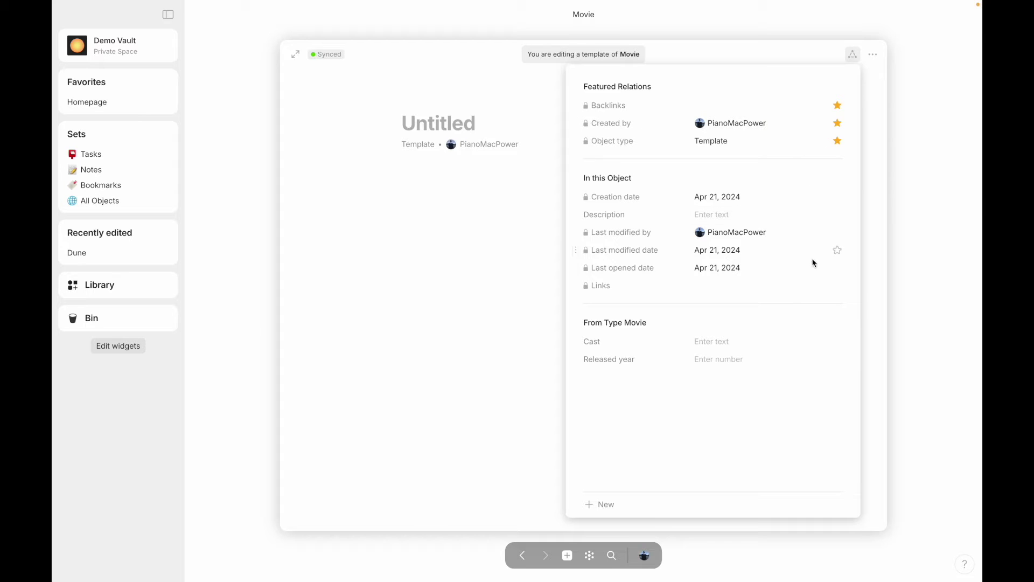
{"action": "left_click", "coordinate": [837, 198]}
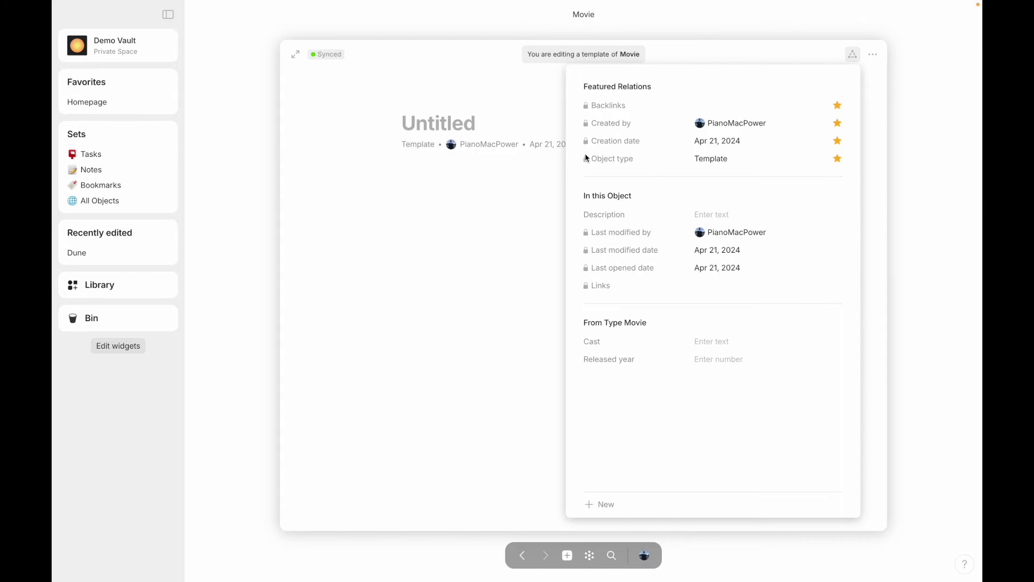
{"action": "left_click", "coordinate": [838, 125]}
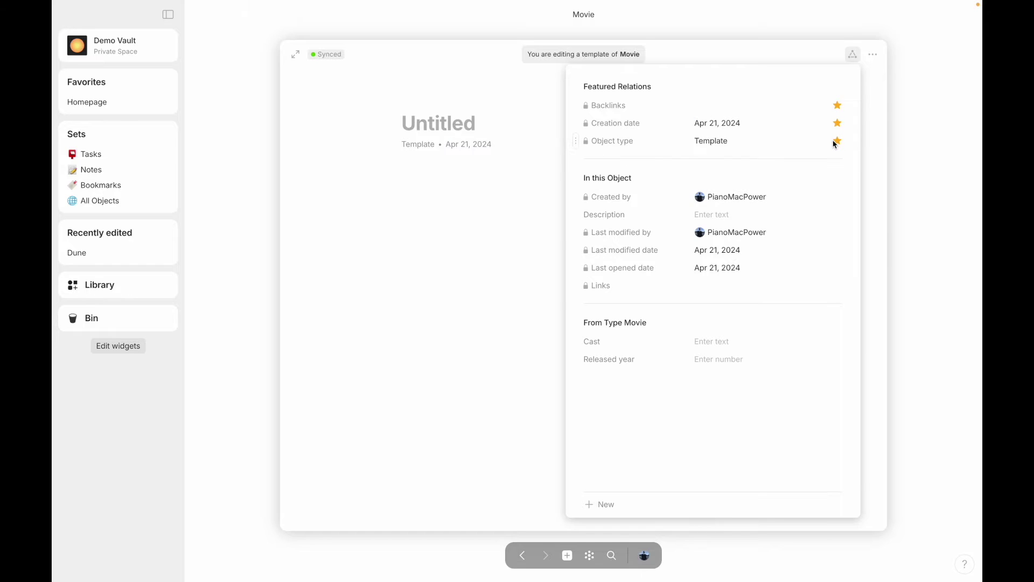
{"action": "left_click", "coordinate": [837, 123]}
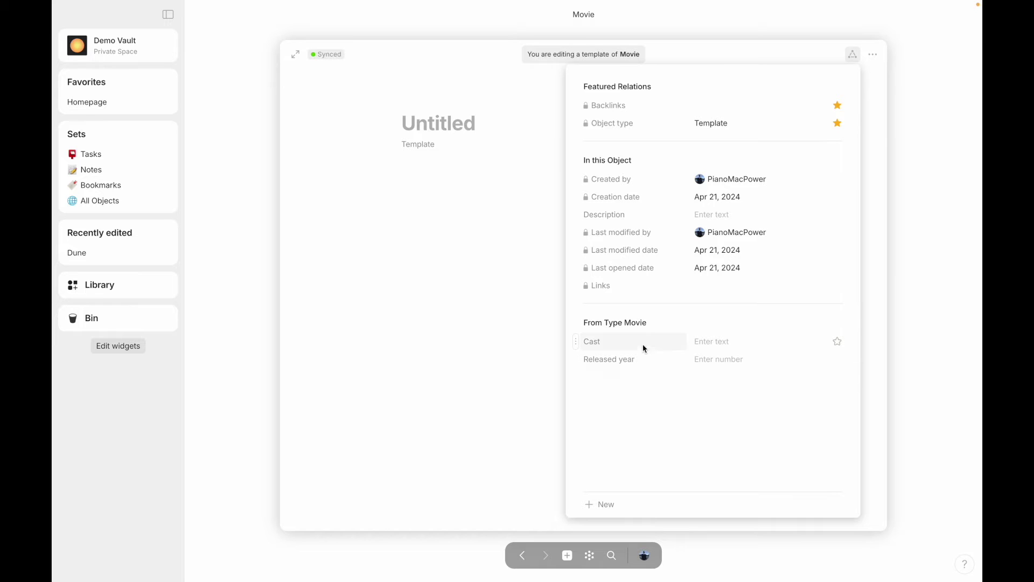
Place the Cast and Released year fields into the template body
{"action": "left_click_drag", "start_coordinate": [576, 341], "coordinate": [394, 179]}
{"action": "left_click_drag", "start_coordinate": [575, 359], "coordinate": [402, 218]}
{"action": "left_click", "coordinate": [439, 277]}
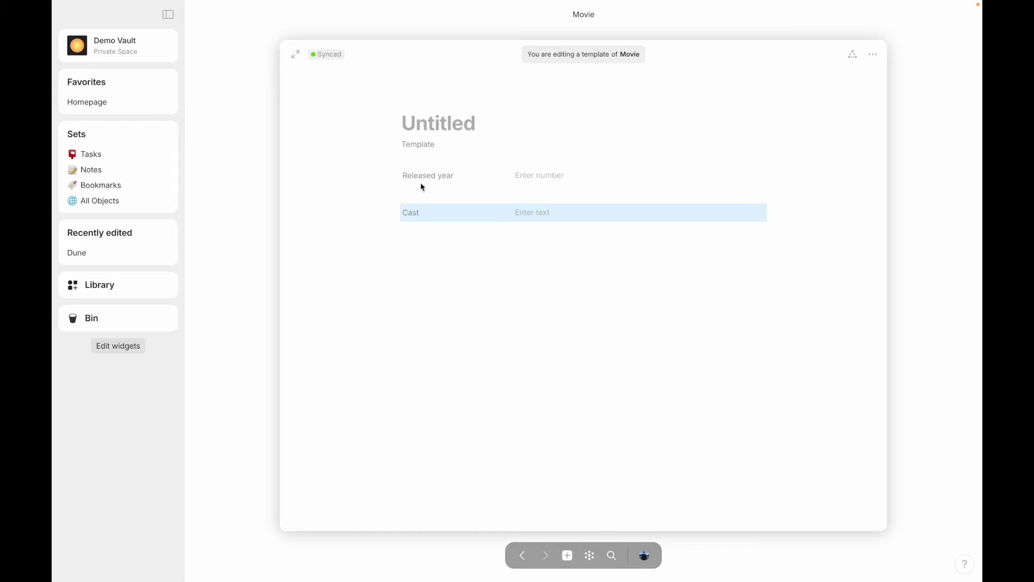
{"action": "key", "text": "ctrl+shift+Up"}
{"action": "left_click", "coordinate": [418, 197]}
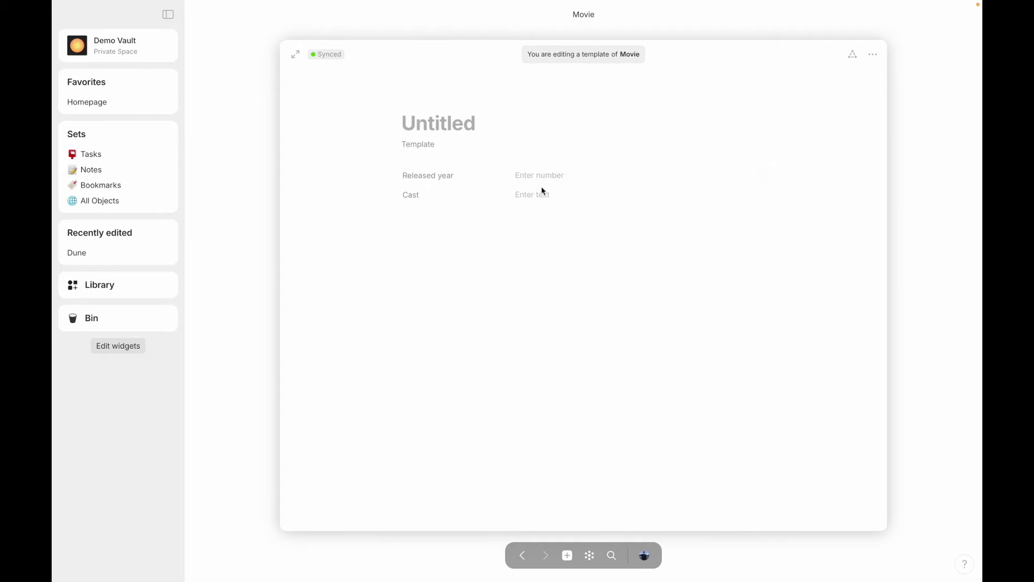
Add a Callout block beside Released year as a second column, then close the template
{"action": "left_click", "coordinate": [455, 245]}
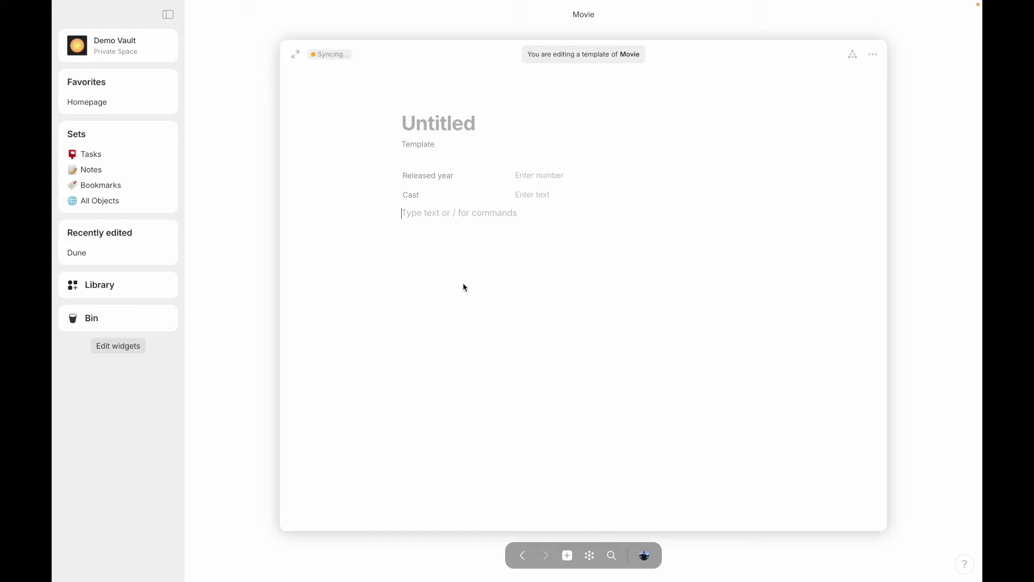
{"action": "type", "text": "/call"}
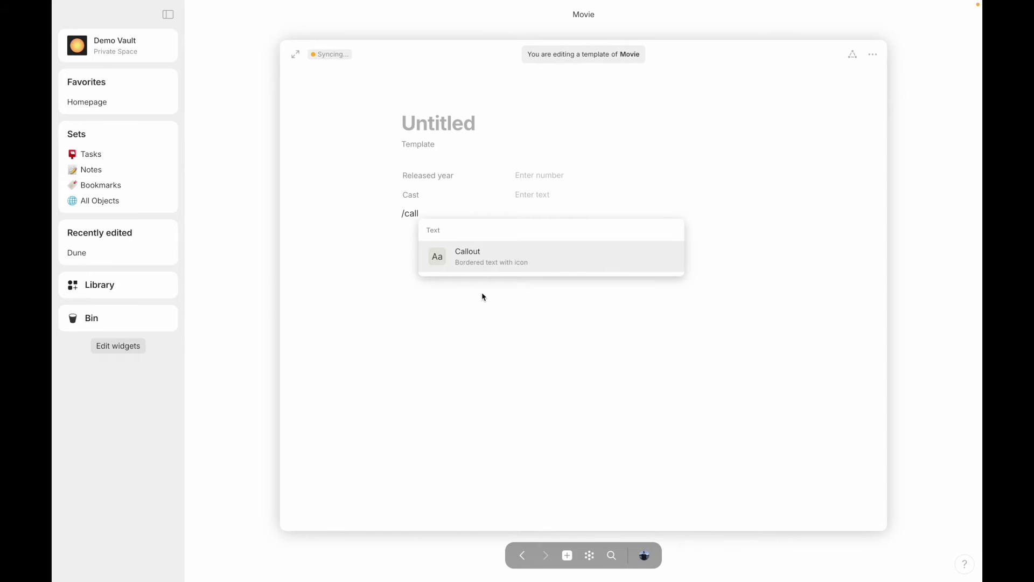
{"action": "left_click", "coordinate": [484, 269]}
{"action": "left_click_drag", "start_coordinate": [397, 224], "coordinate": [635, 205]}
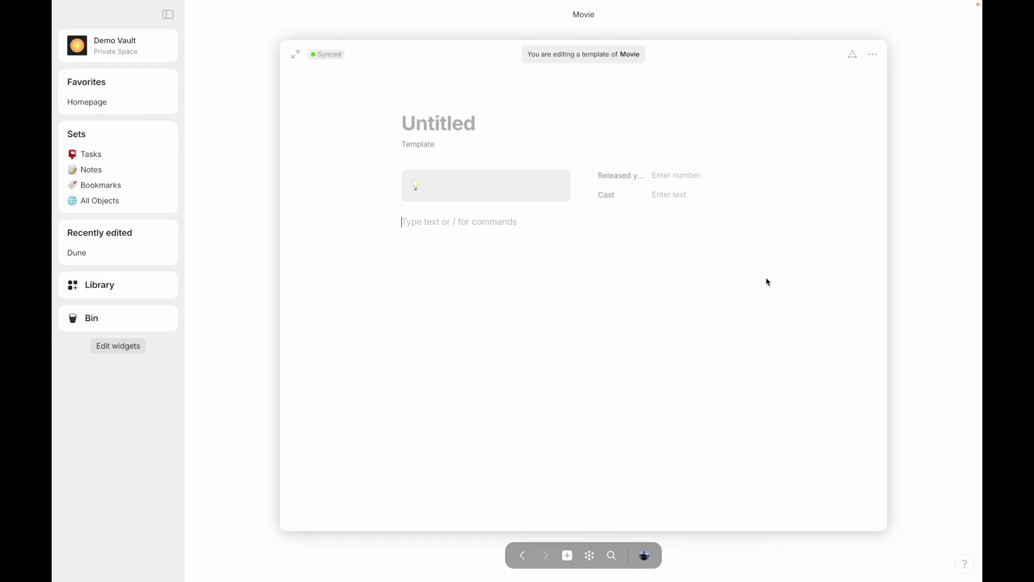
{"action": "left_click", "coordinate": [916, 268]}
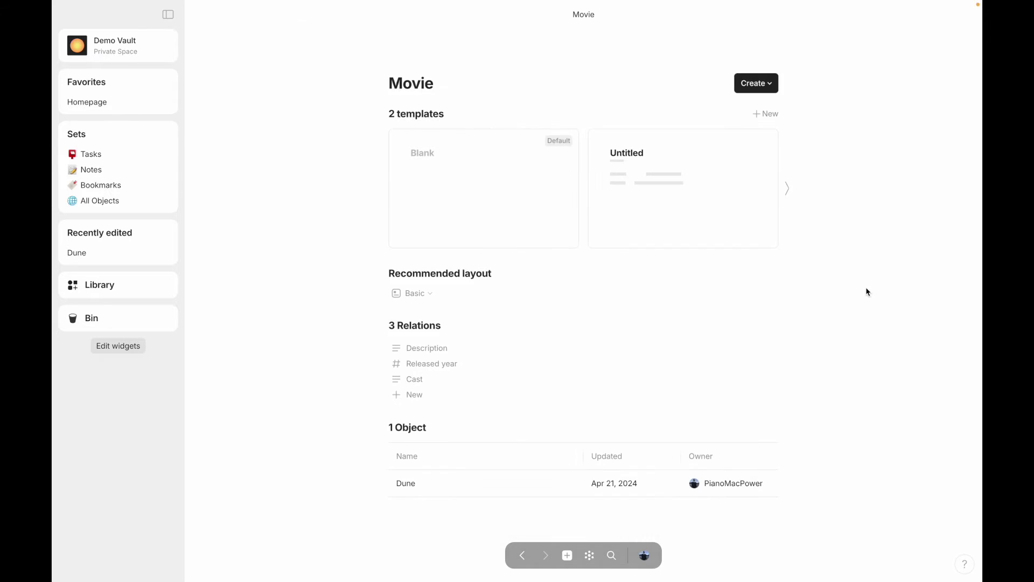
Create a new Movie object titled 'Dune 2'
{"action": "left_click", "coordinate": [749, 85]}
{"action": "left_click", "coordinate": [737, 108]}
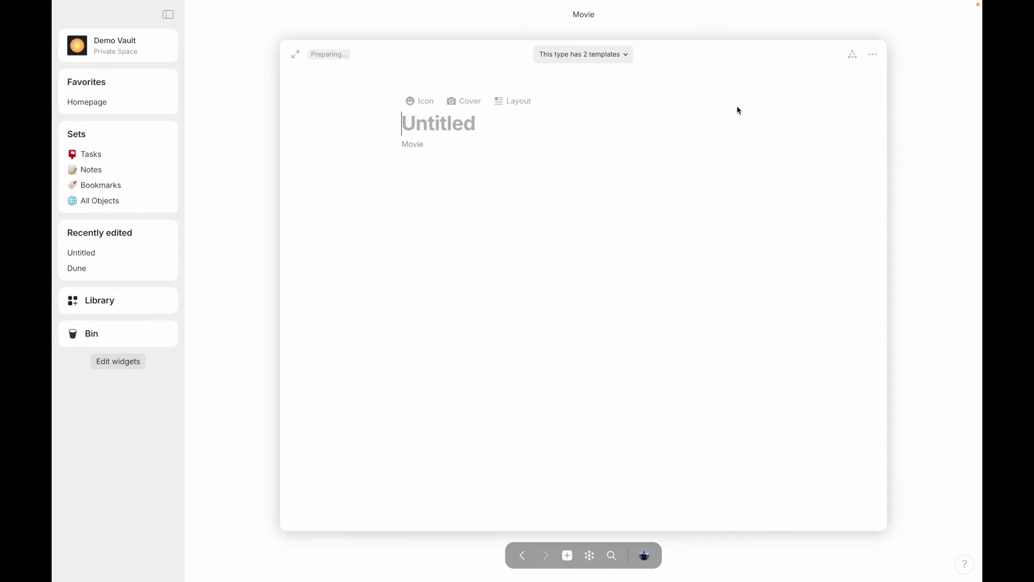
{"action": "type", "text": "DUne"}
{"action": "key", "text": "BackSpace"}
{"action": "key", "text": "BackSpace"}
{"action": "key", "text": "BackSpace"}
{"action": "type", "text": "une "}
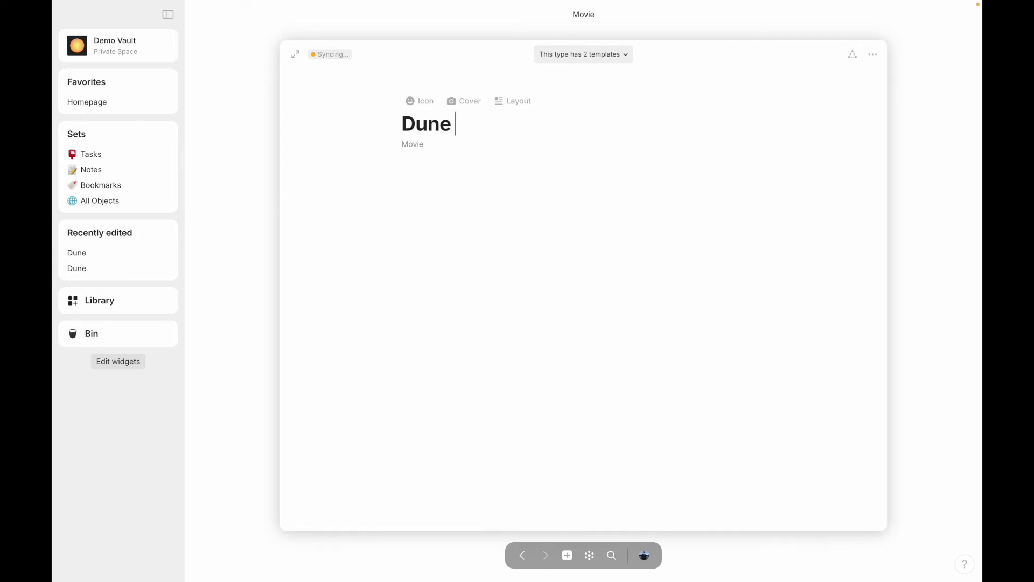
{"action": "type", "text": "2"}
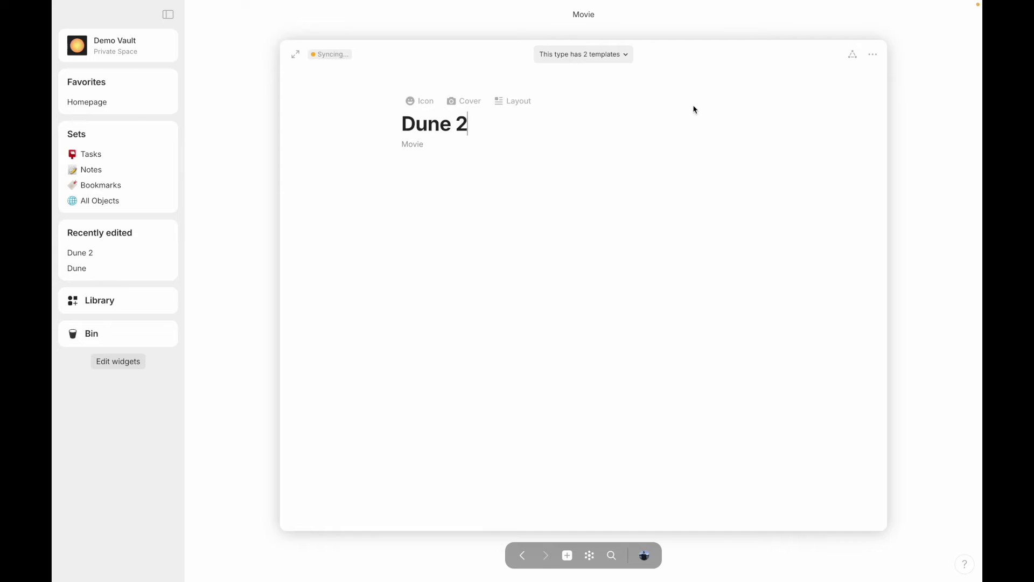
Apply the Untitled Movie template with its fields to Dune 2
{"action": "left_click", "coordinate": [627, 56]}
{"action": "left_click", "coordinate": [631, 122]}
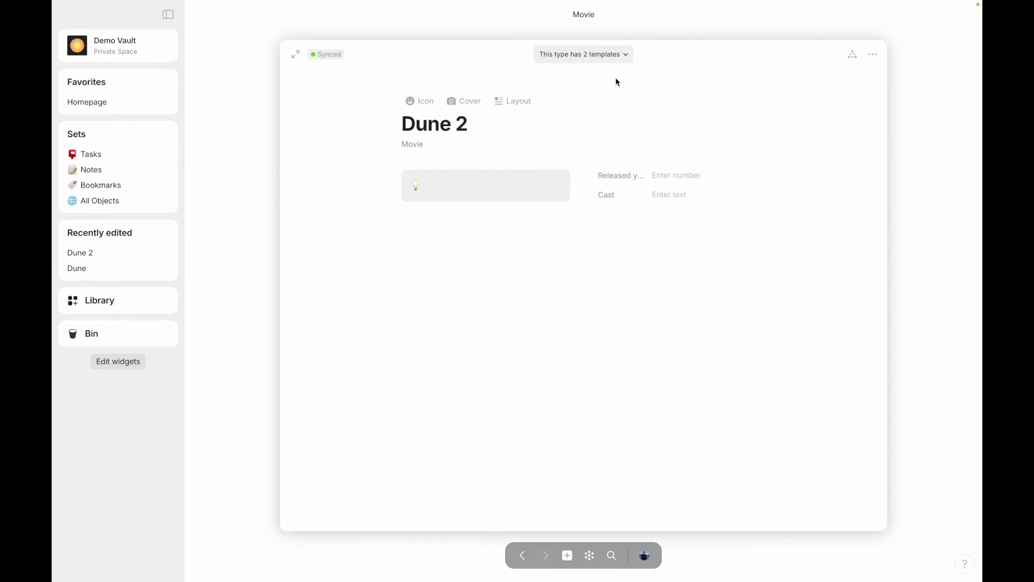
{"action": "left_click", "coordinate": [621, 53]}
{"action": "left_click", "coordinate": [542, 106]}
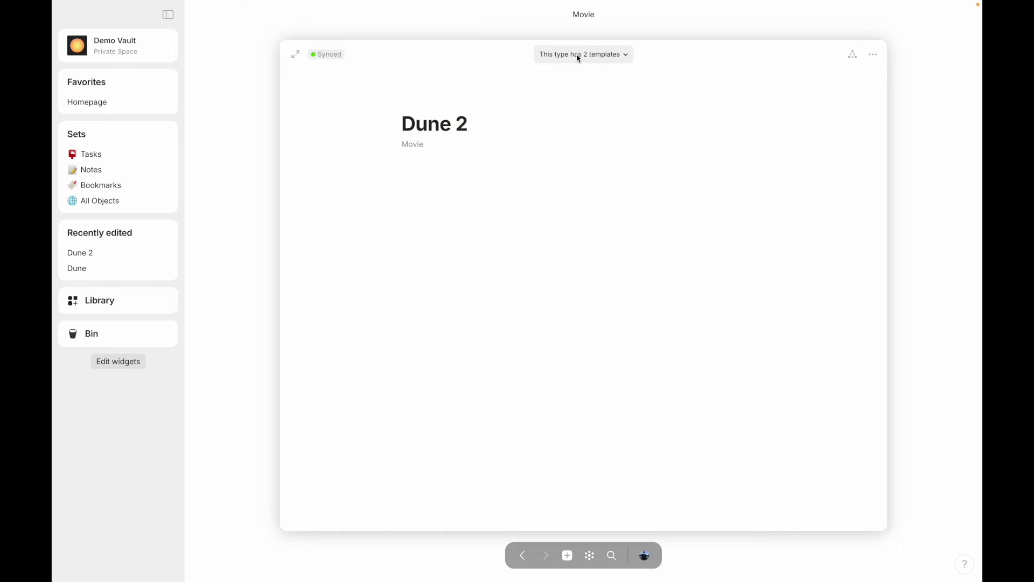
{"action": "left_click", "coordinate": [579, 55]}
{"action": "left_click", "coordinate": [639, 138]}
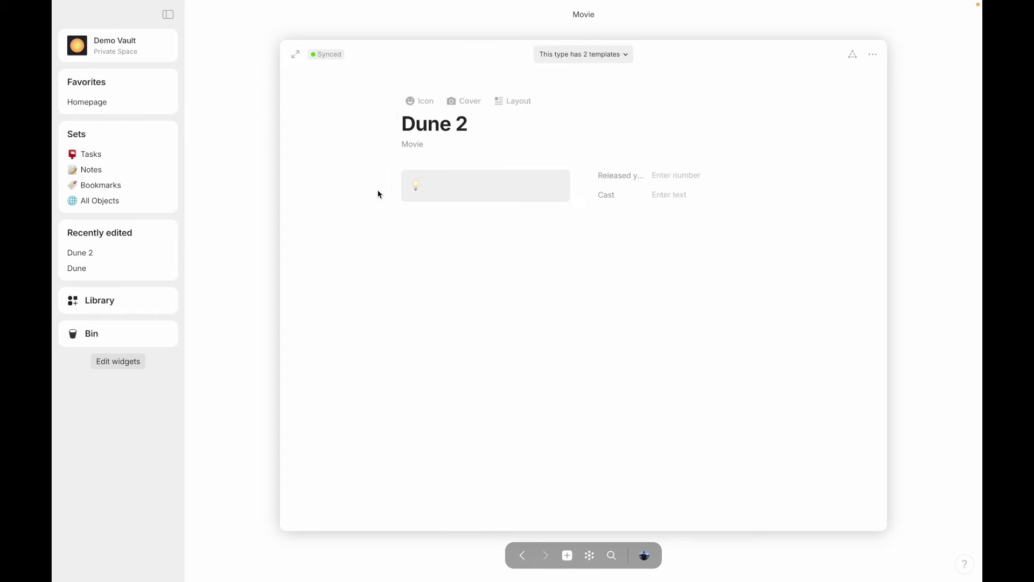
Set Dune 2's Released year to 2024 and return to the Movie type page
{"action": "left_click", "coordinate": [672, 174]}
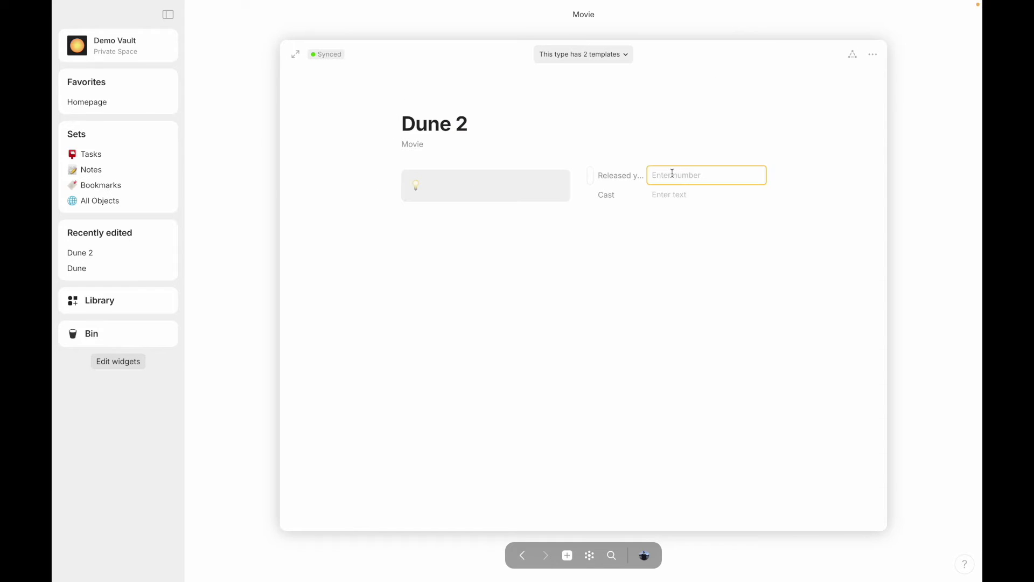
{"action": "type", "text": "2 024"}
{"action": "left_click", "coordinate": [629, 250]}
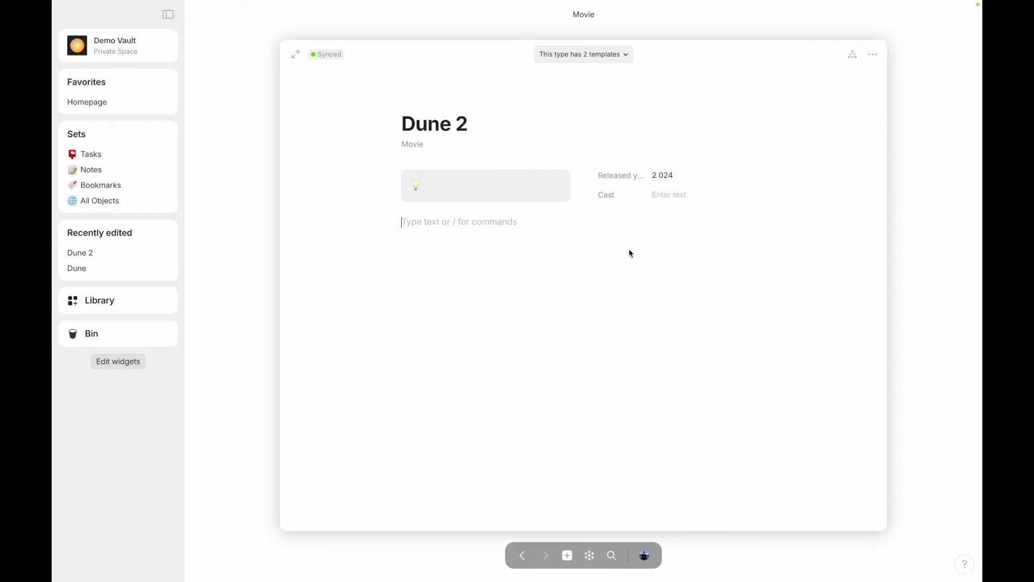
{"action": "left_click", "coordinate": [660, 182]}
{"action": "left_click", "coordinate": [673, 235]}
{"action": "left_click", "coordinate": [254, 266]}
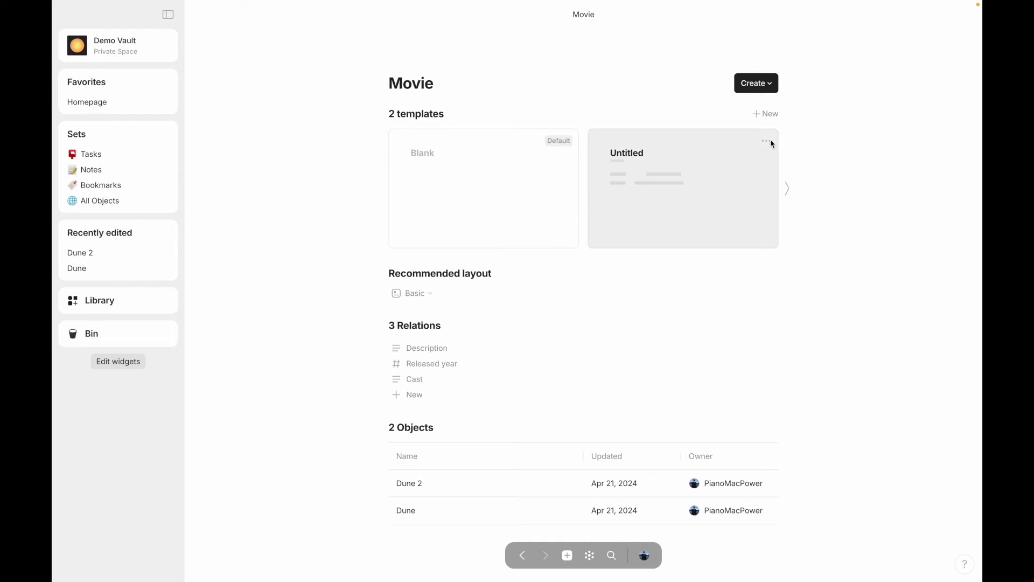
Set the Untitled template as Movie's default, then create a new Untitled Movie object
{"action": "left_click", "coordinate": [767, 141]}
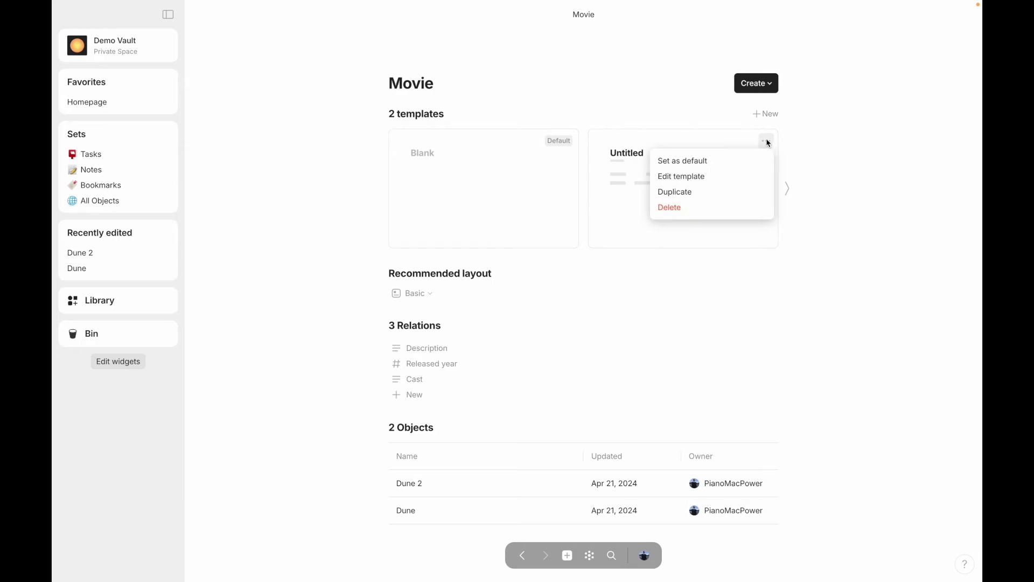
{"action": "left_click", "coordinate": [684, 164]}
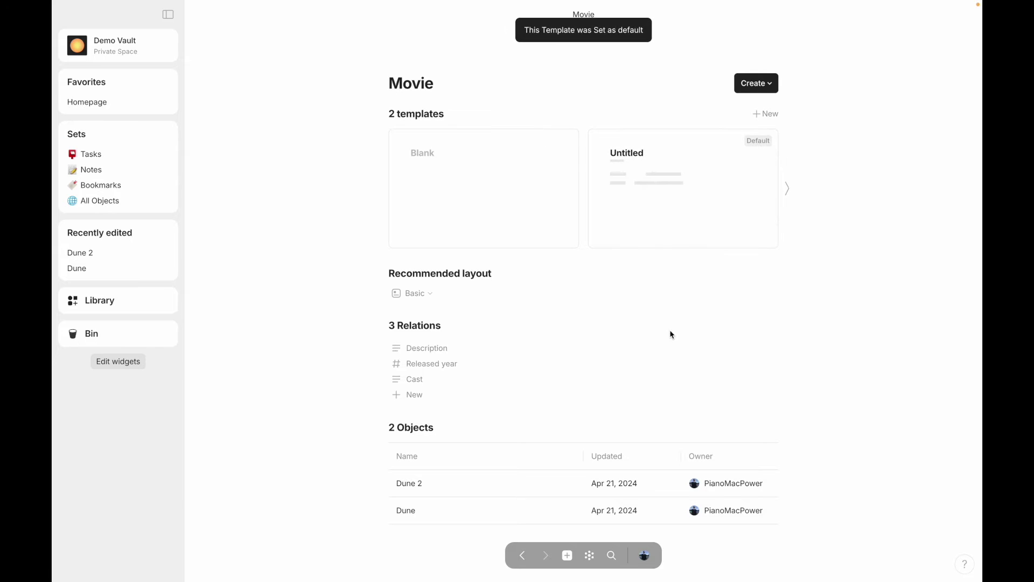
{"action": "left_click", "coordinate": [758, 84]}
{"action": "left_click", "coordinate": [741, 107]}
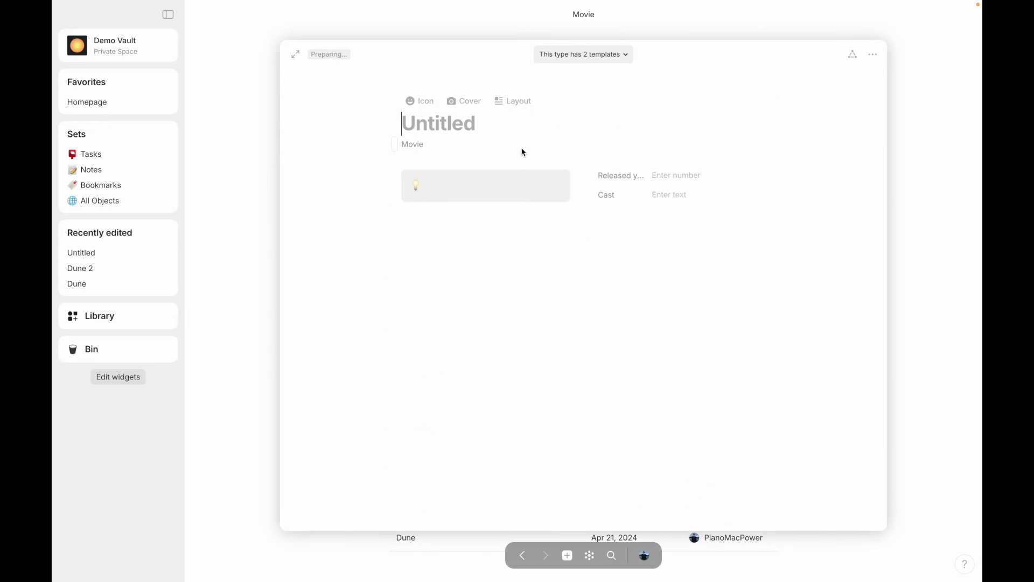
{"action": "left_click", "coordinate": [241, 234]}
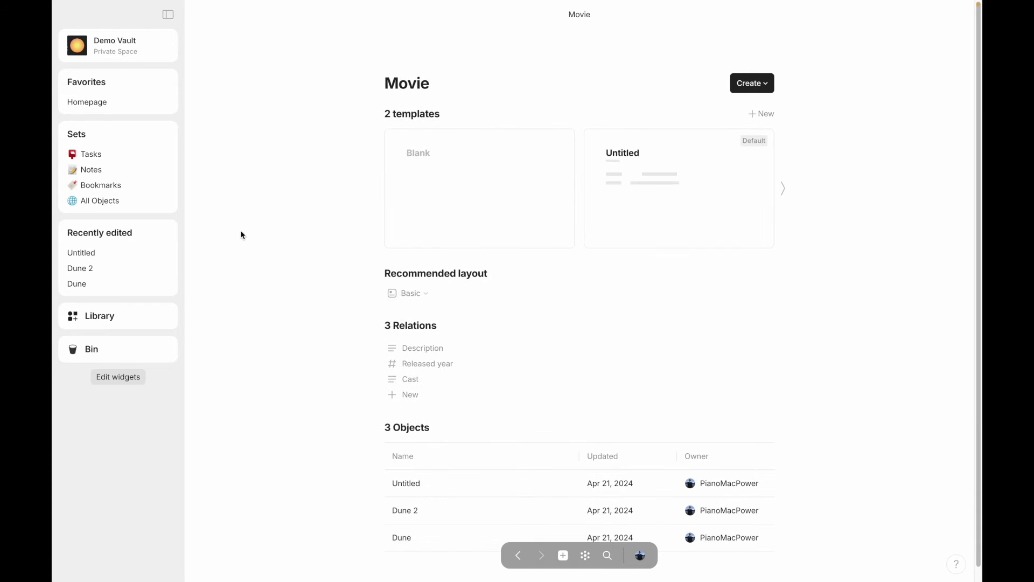
Create a new Movie template with a 'New Template' heading block
{"action": "left_click", "coordinate": [761, 114]}
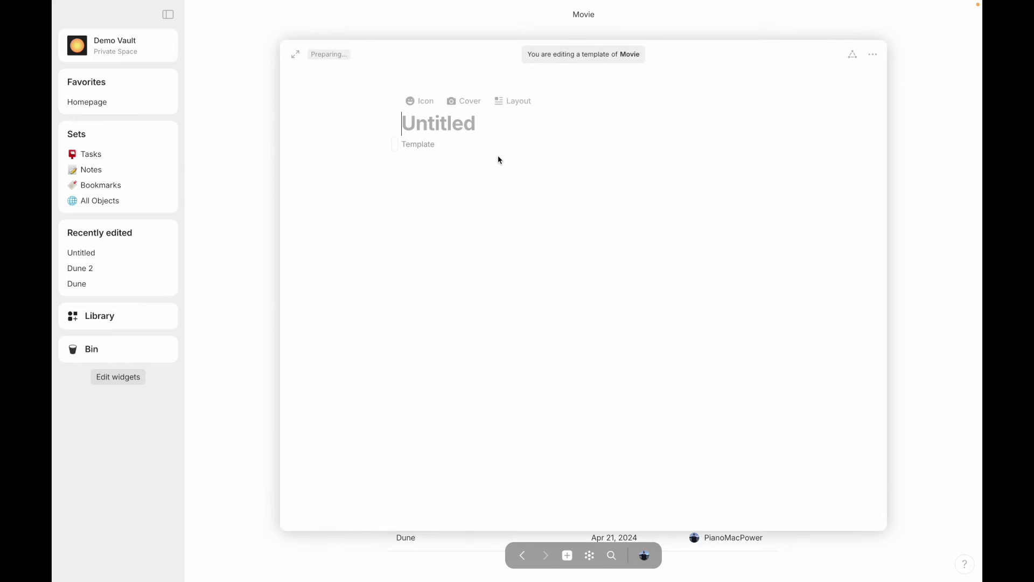
{"action": "left_click", "coordinate": [473, 209]}
{"action": "type", "text": "/"}
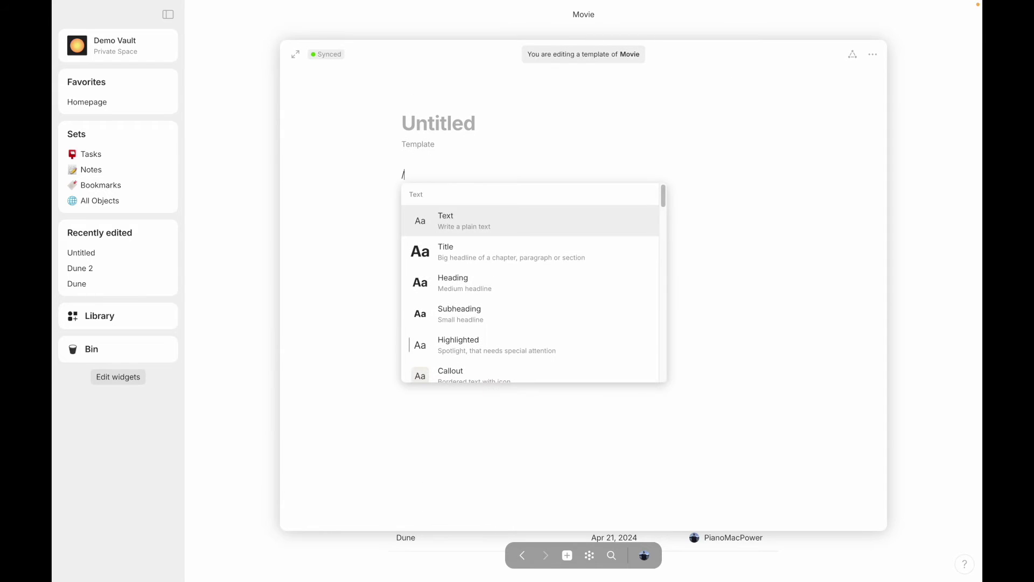
{"action": "left_click", "coordinate": [533, 277]}
{"action": "type", "text": "New Template"}
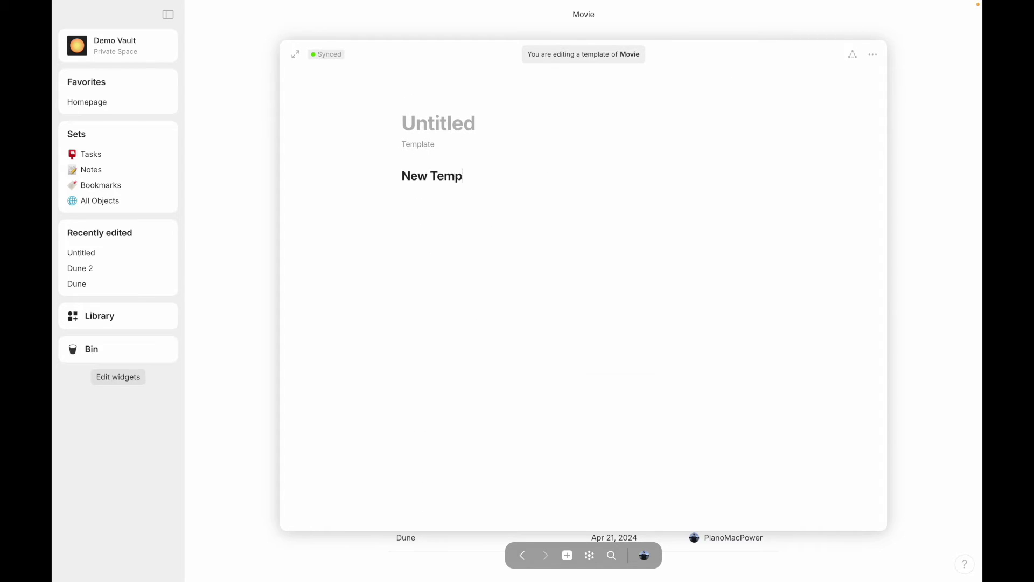
{"action": "left_click", "coordinate": [274, 345]}
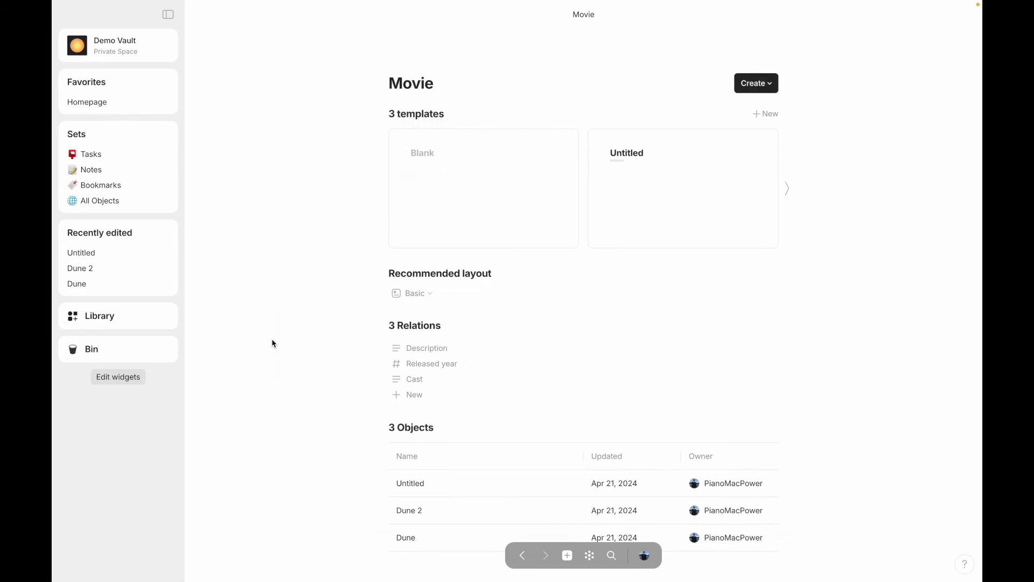
Page through the template cards and check the new template's options without changes
{"action": "left_click", "coordinate": [787, 189]}
{"action": "left_click", "coordinate": [376, 189]}
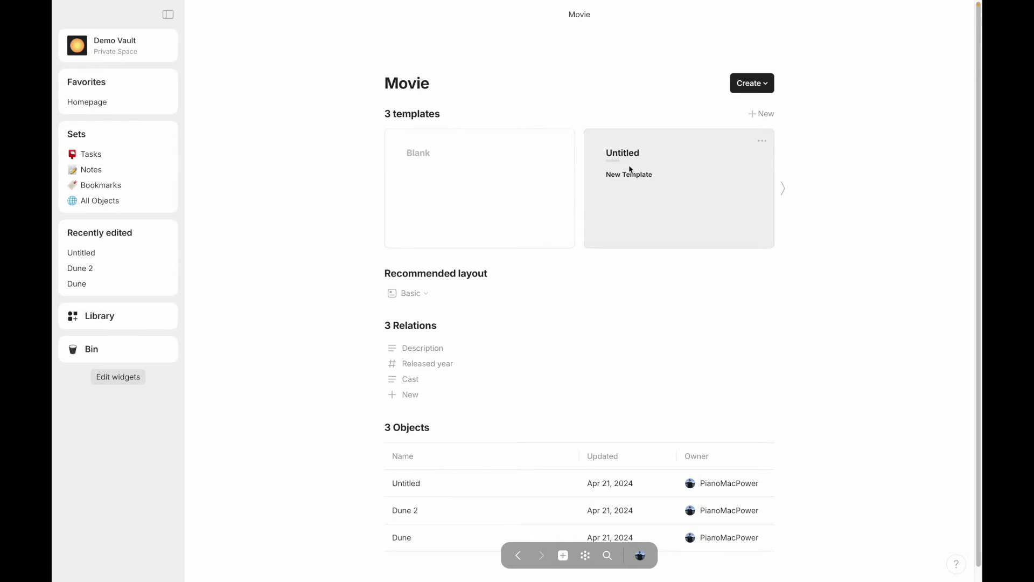
{"action": "left_click", "coordinate": [762, 141]}
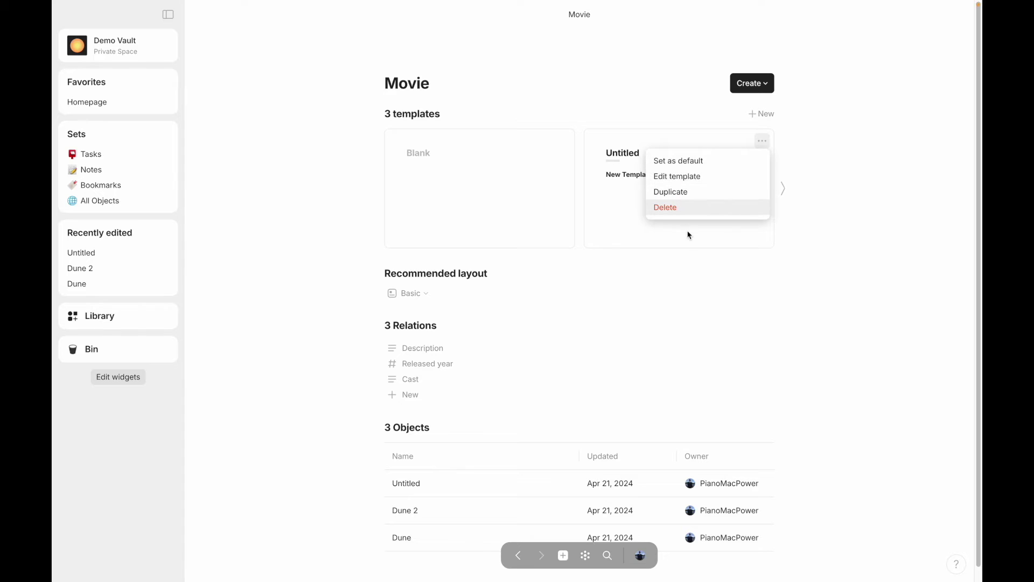
{"action": "left_click", "coordinate": [615, 333]}
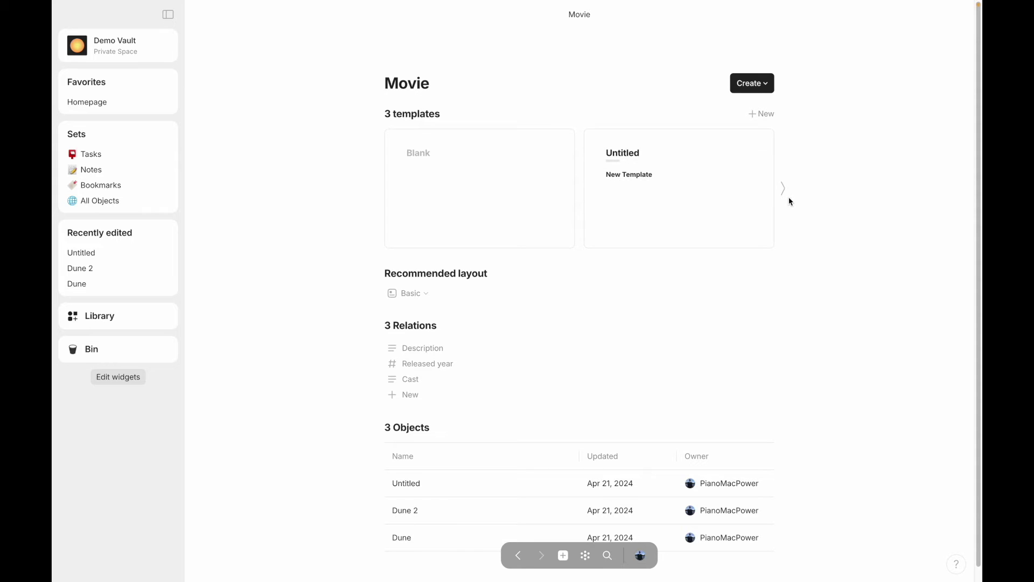
Create another Movie template with a highlighted 'Movie Thought' block, then reopen it to verify
{"action": "left_click", "coordinate": [784, 190]}
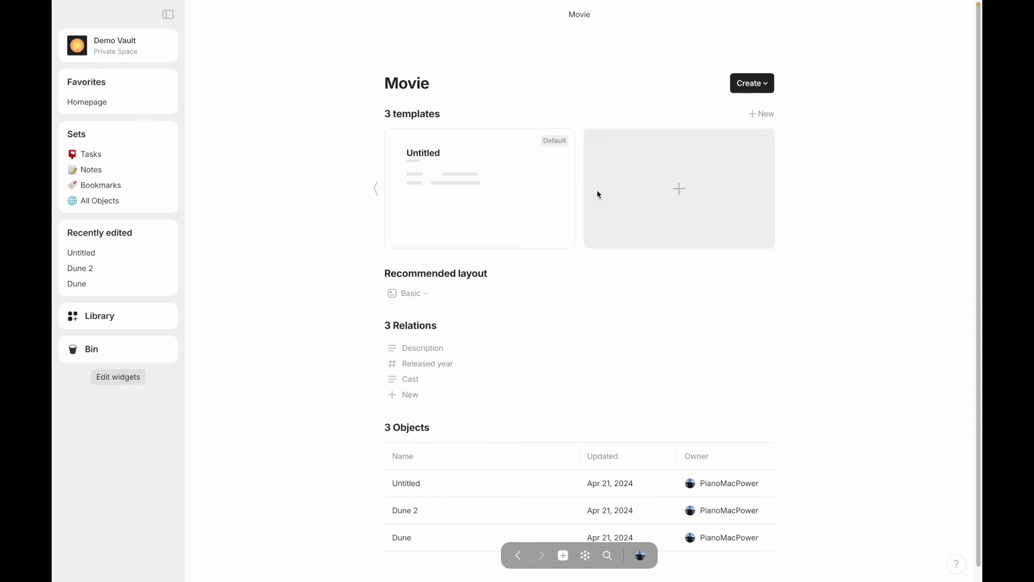
{"action": "left_click", "coordinate": [673, 201]}
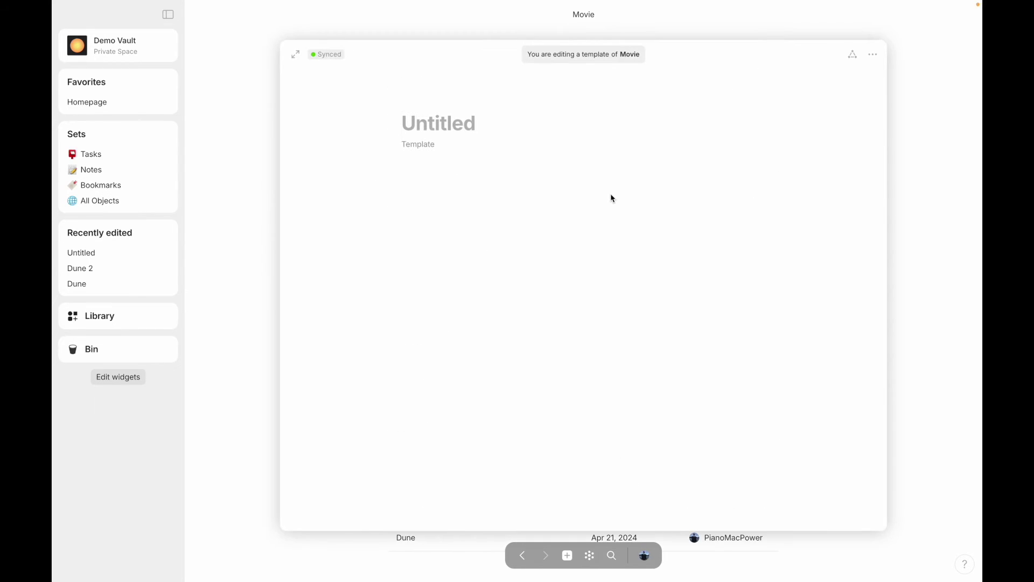
{"action": "left_click", "coordinate": [448, 195]}
{"action": "type", "text": "/"}
{"action": "scroll", "coordinate": [464, 261], "scroll_direction": "down", "scroll_amount": 3}
{"action": "left_click", "coordinate": [474, 273]}
{"action": "type", "text": "Movie Thoughts"}
{"action": "key", "text": "Escape"}
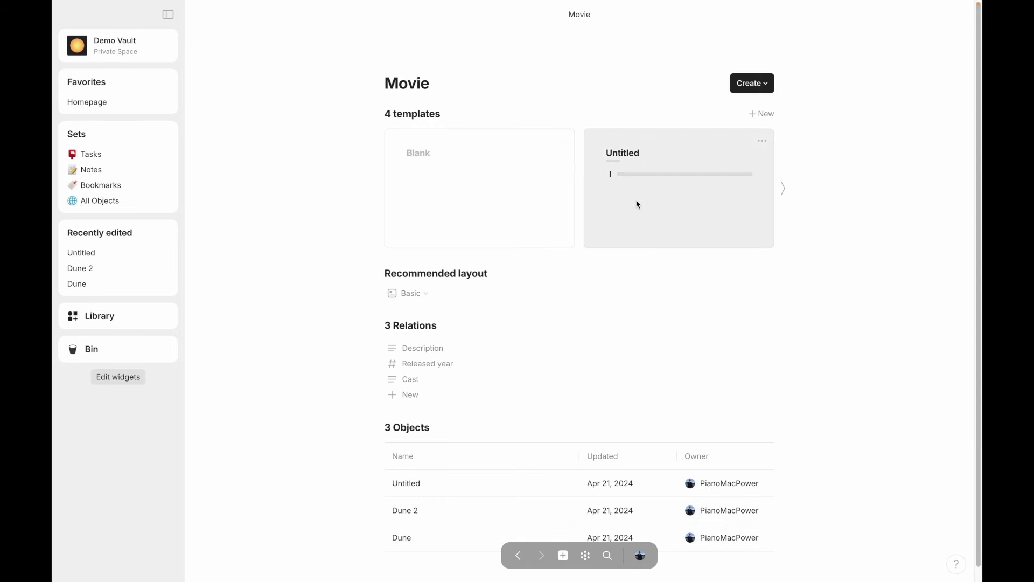
{"action": "left_click", "coordinate": [637, 201]}
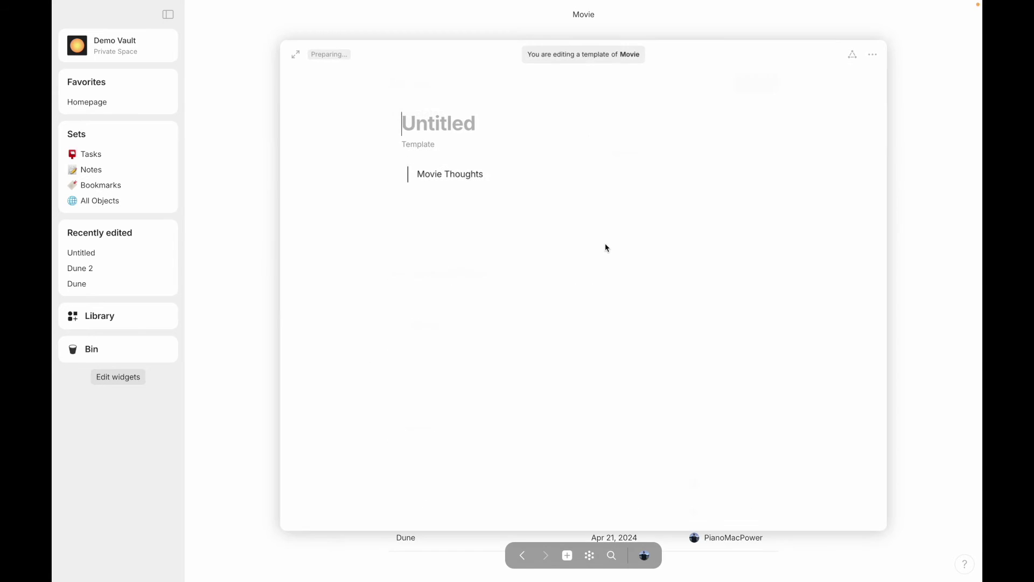
{"action": "left_click", "coordinate": [256, 235]}
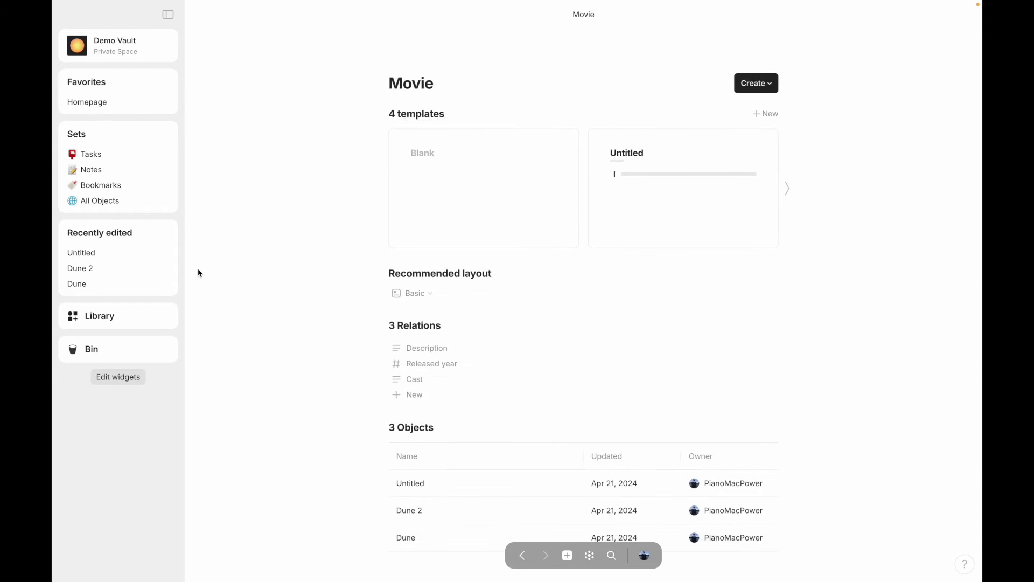
Create a new Page titled 'Movie Database'
{"action": "left_click", "coordinate": [567, 556]}
{"action": "left_click", "coordinate": [422, 121]}
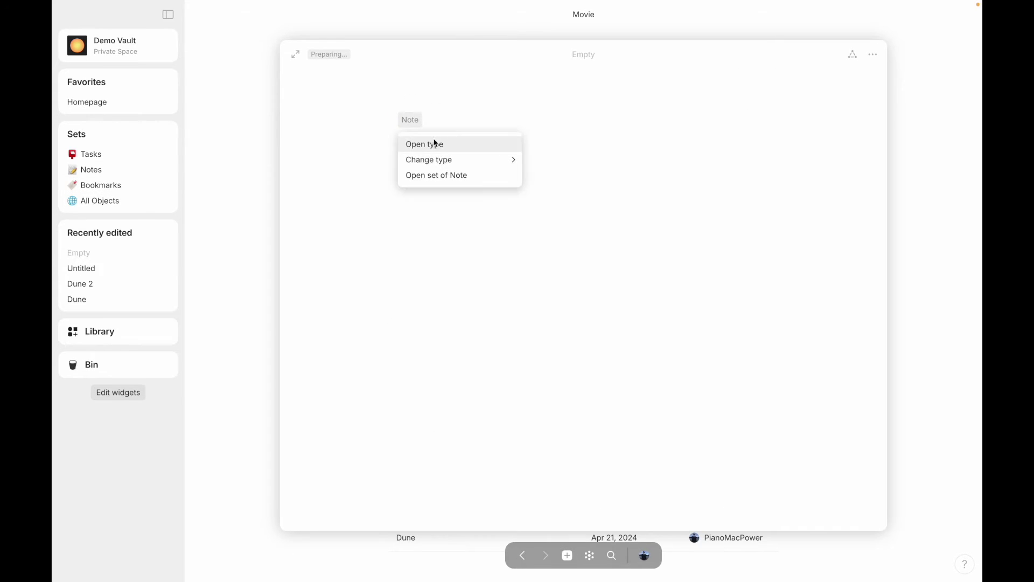
{"action": "mouse_move", "coordinate": [470, 162]}
{"action": "left_click", "coordinate": [555, 143]}
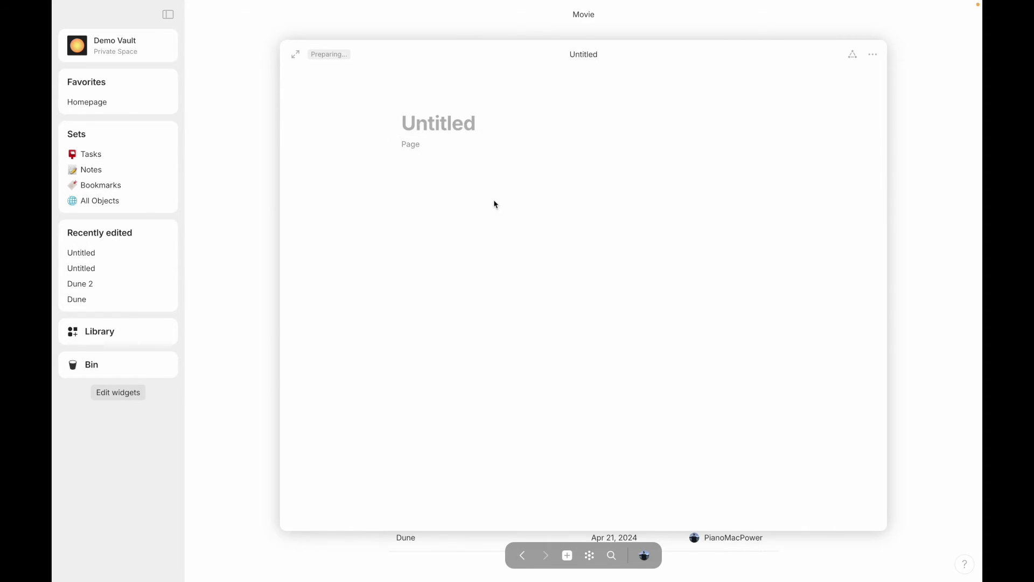
{"action": "left_click", "coordinate": [455, 132]}
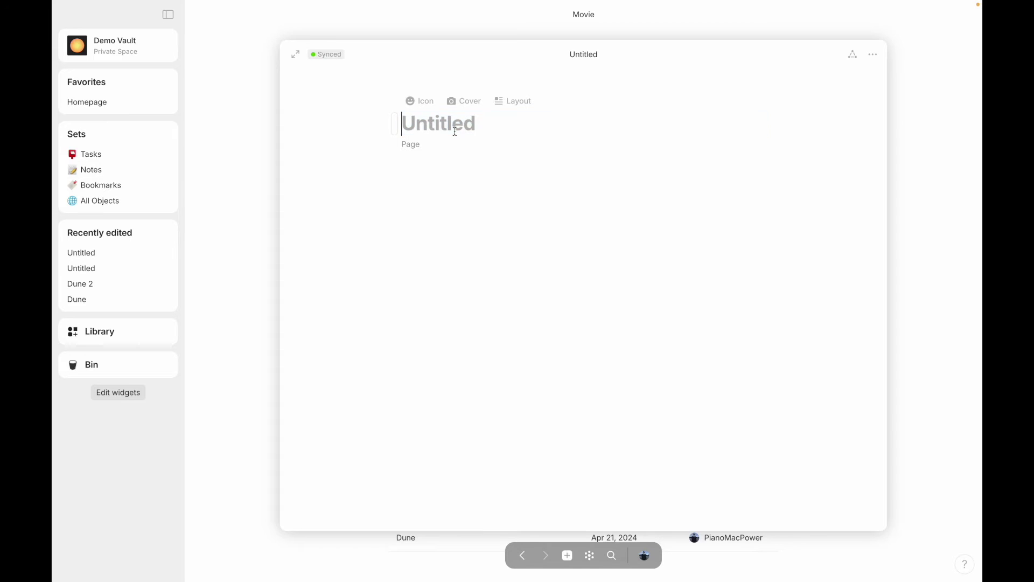
{"action": "type", "text": "Movie Database"}
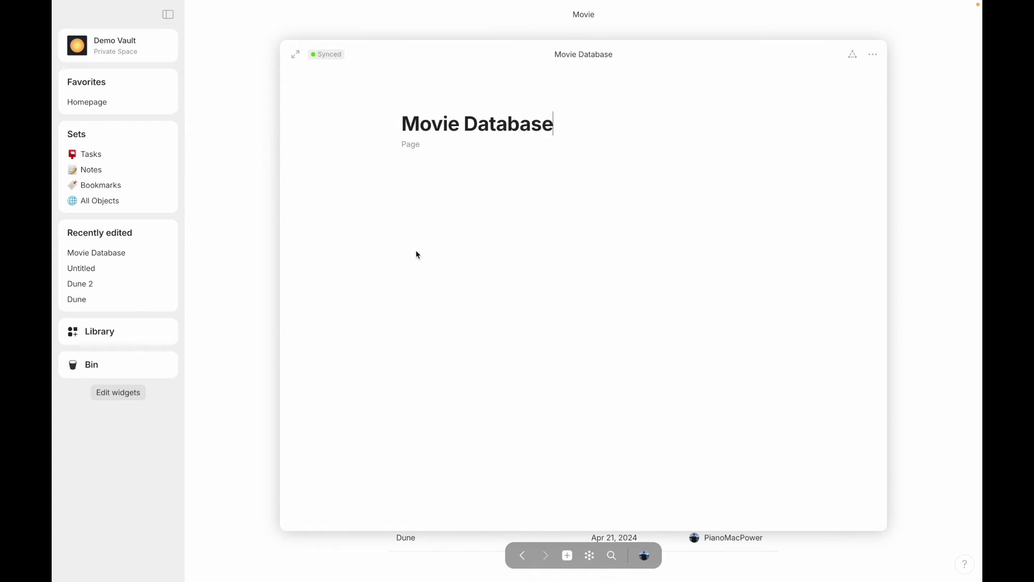
{"action": "key", "text": "Return"}
Embed an inline Movie set whose source is the Movie type, then open the page fully
{"action": "type", "text": "/in"}
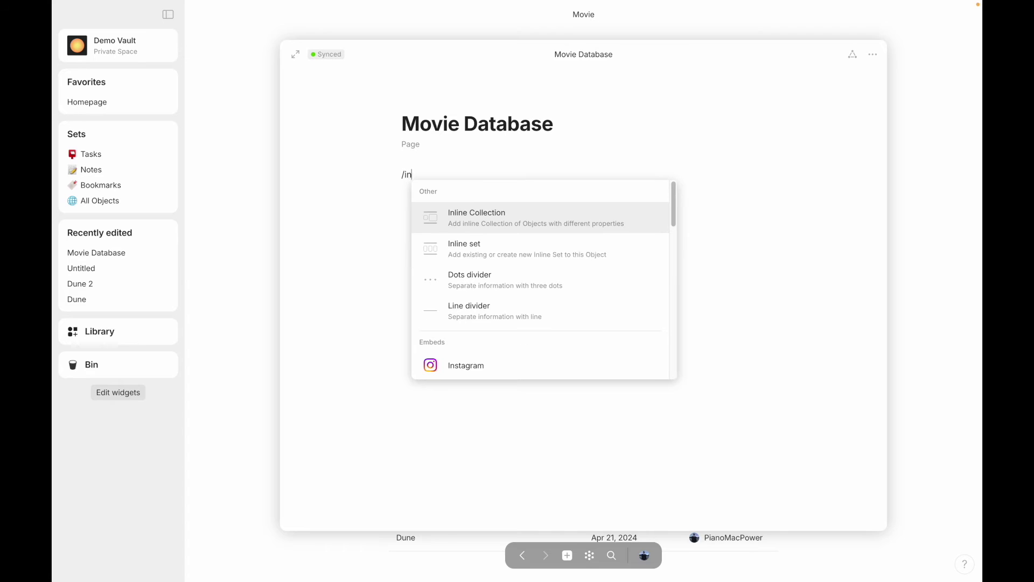
{"action": "left_click", "coordinate": [466, 249]}
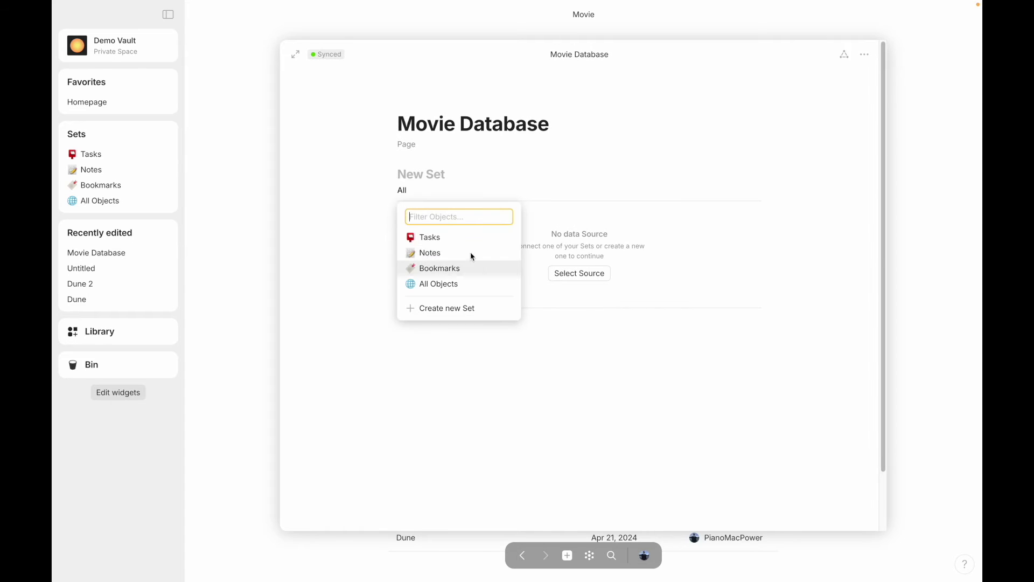
{"action": "type", "text": "Movies"}
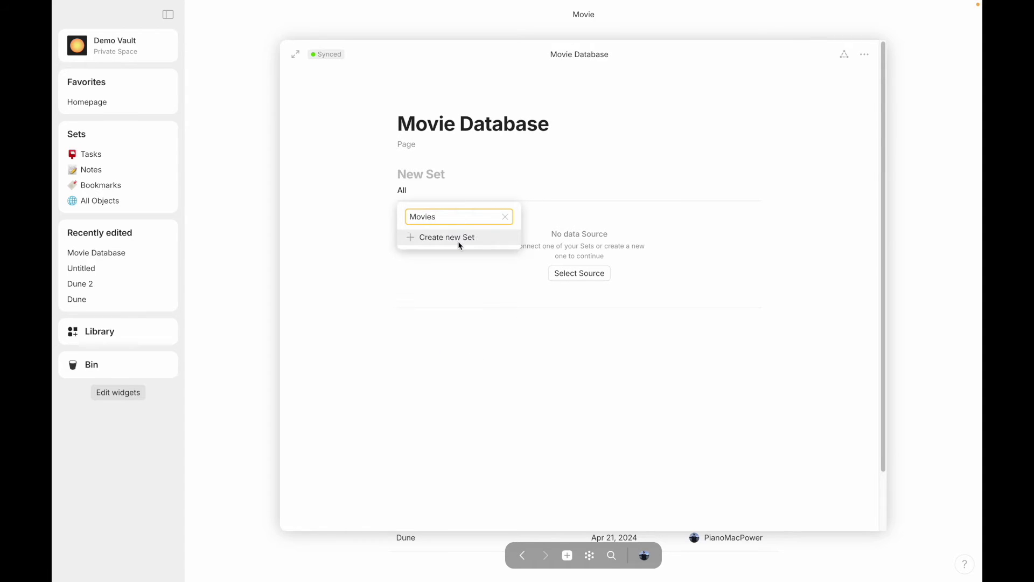
{"action": "left_click", "coordinate": [459, 237]}
{"action": "left_click", "coordinate": [405, 212]}
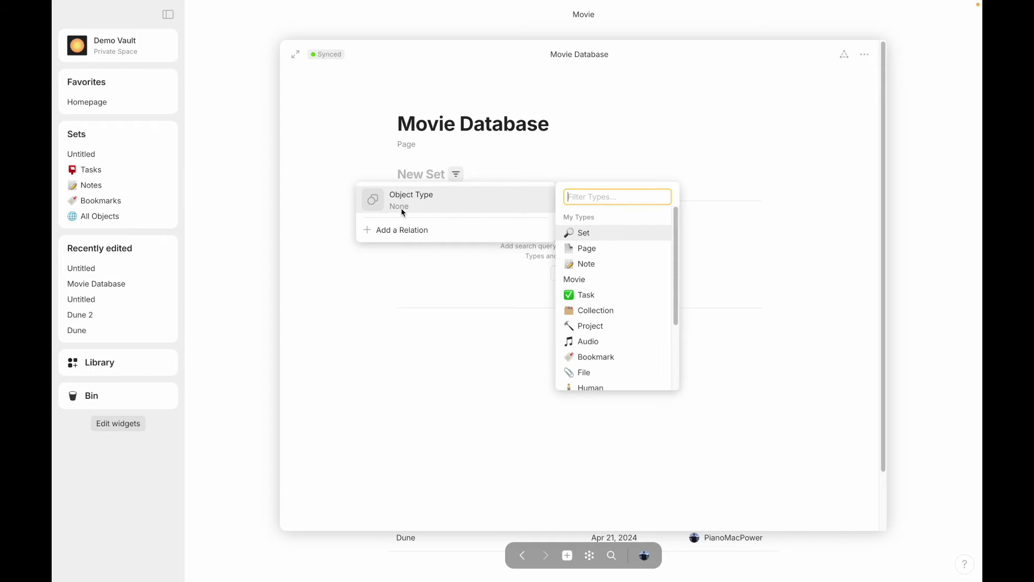
{"action": "type", "text": "Movies"}
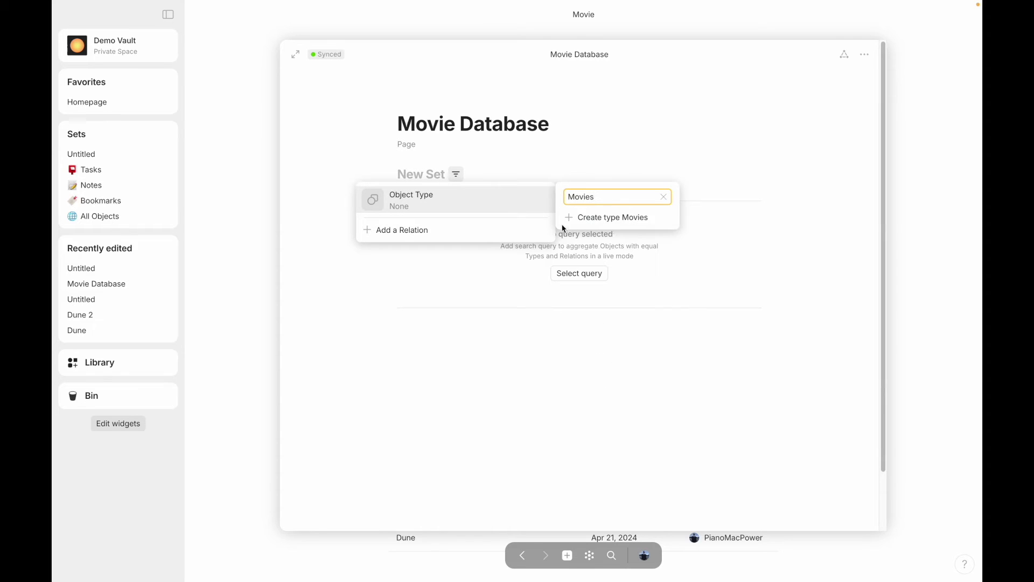
{"action": "key", "text": "BackSpace"}
{"action": "left_click", "coordinate": [604, 232]}
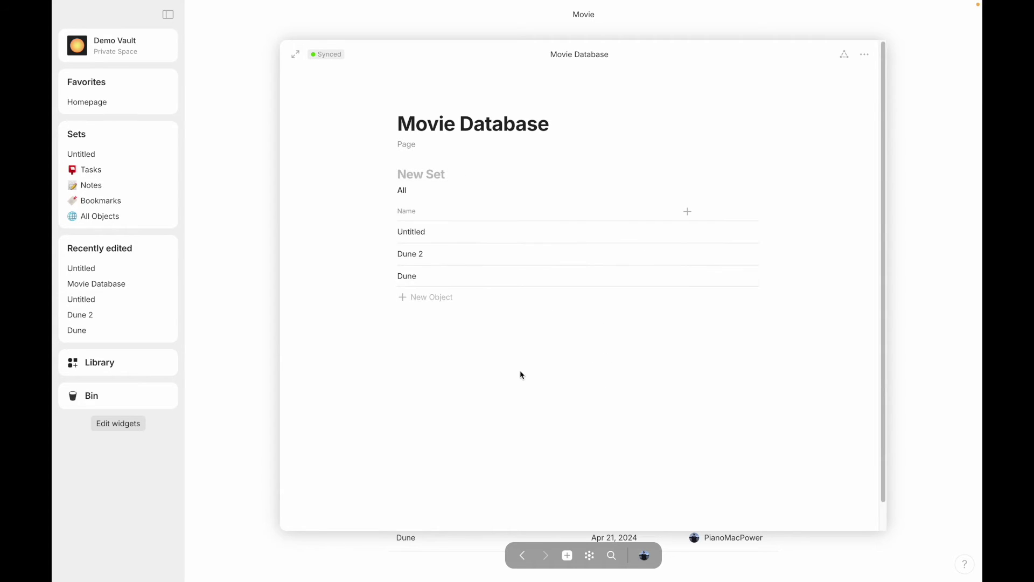
{"action": "left_click", "coordinate": [296, 54]}
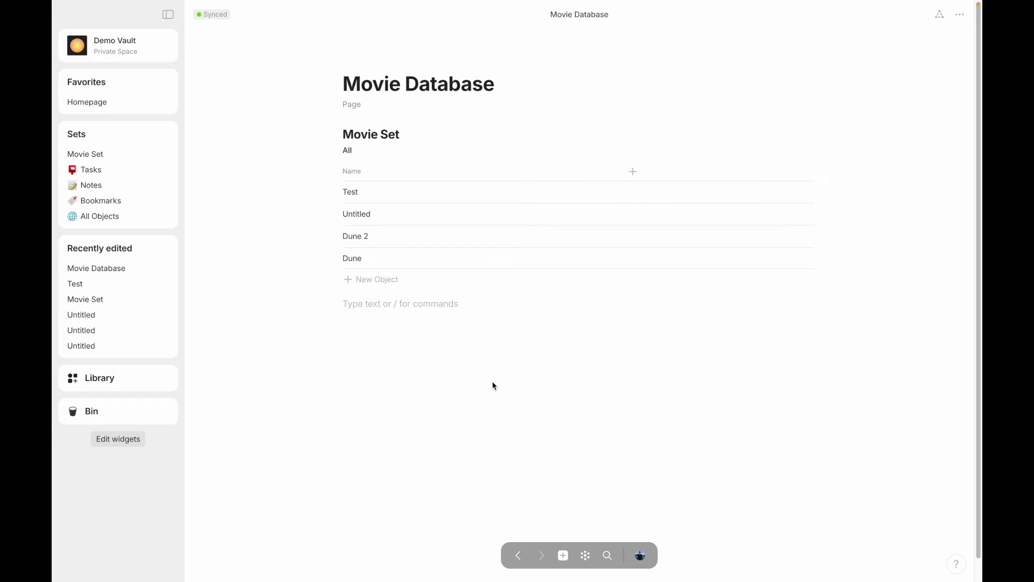
Make an Untitled Movie template the default for the Movie Set view
{"action": "left_click", "coordinate": [812, 142]}
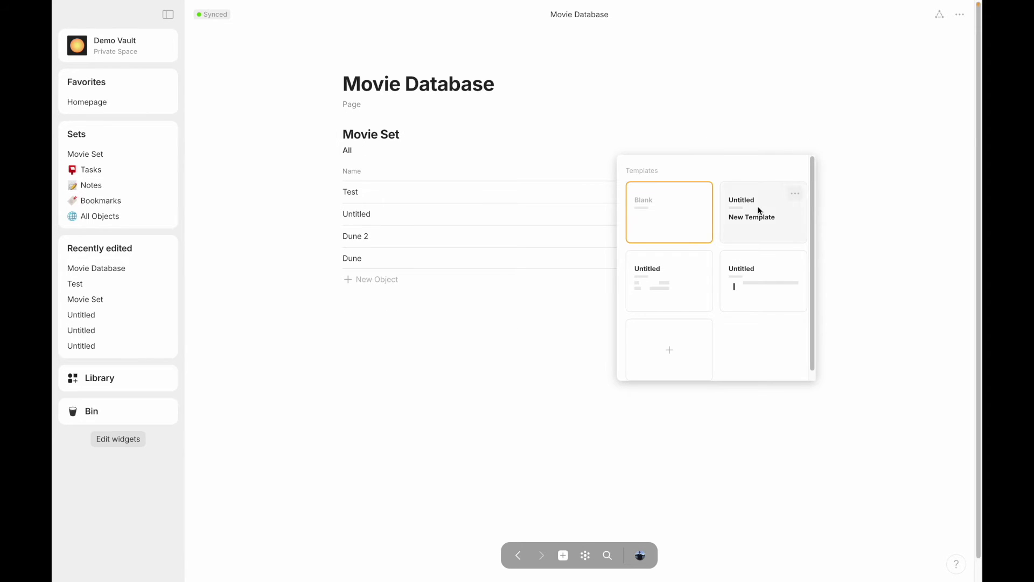
{"action": "mouse_move", "coordinate": [689, 291]}
{"action": "left_click", "coordinate": [793, 265]}
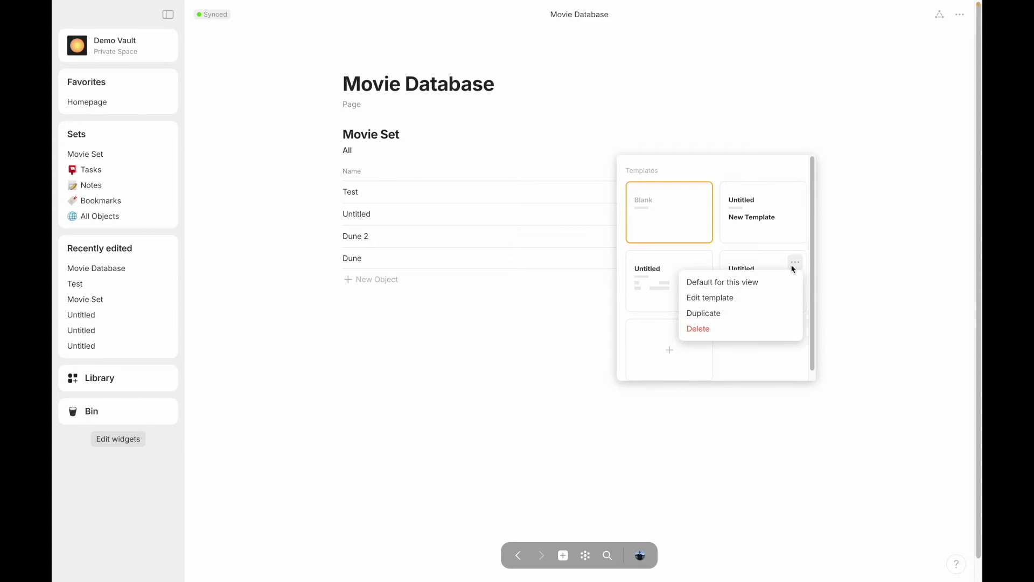
{"action": "left_click", "coordinate": [721, 282]}
{"action": "left_click", "coordinate": [546, 349]}
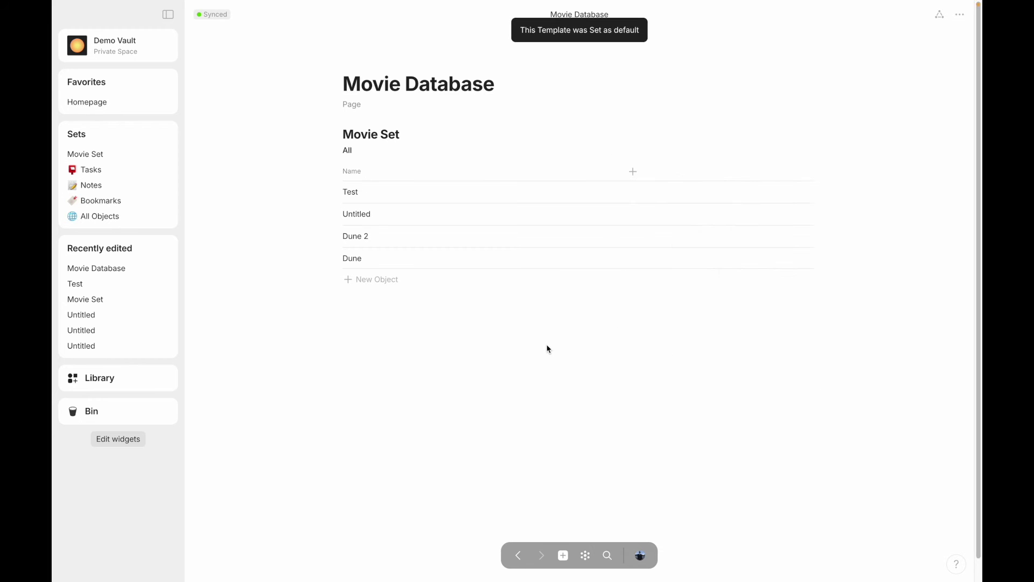
Add a 'New Movie' entry to the set and open it
{"action": "left_click", "coordinate": [790, 141]}
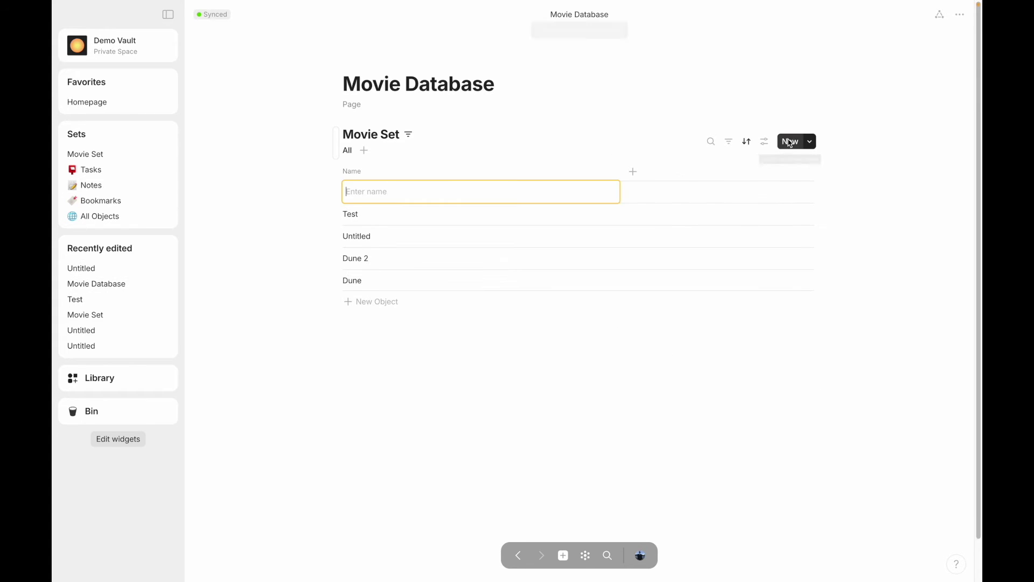
{"action": "type", "text": "New"}
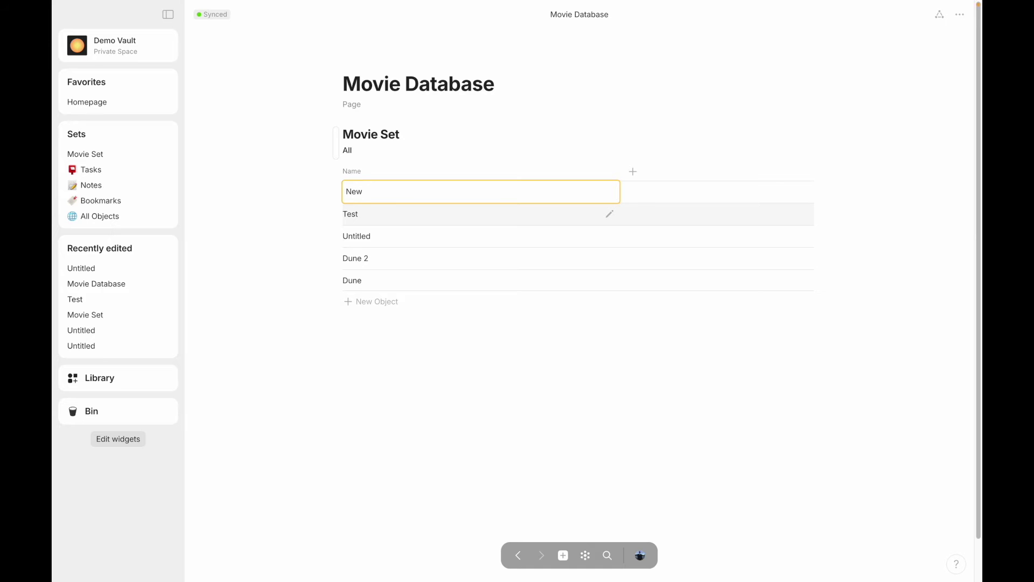
{"action": "type", "text": ". Movie"}
{"action": "key", "text": "Return"}
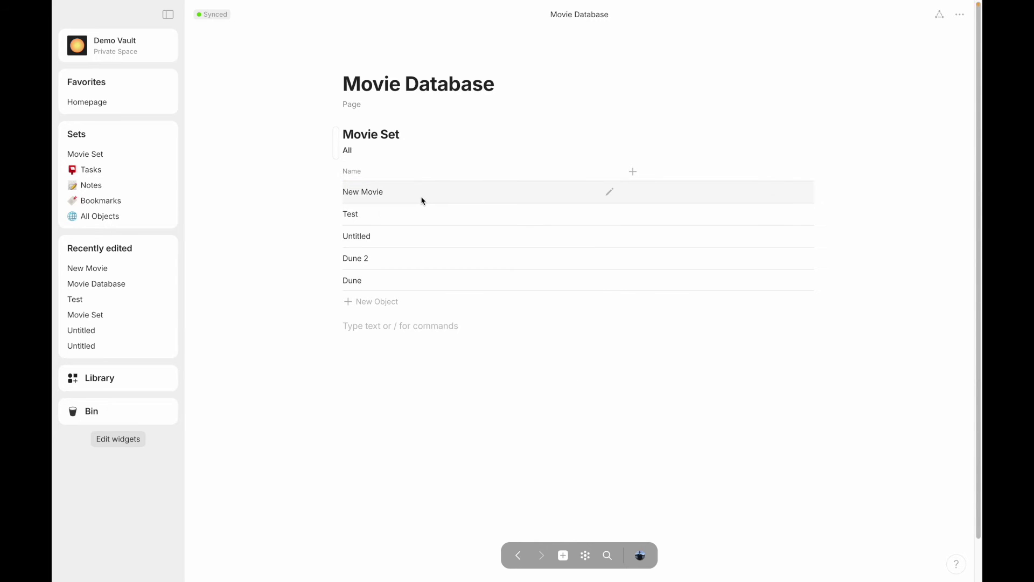
{"action": "left_click", "coordinate": [423, 195]}
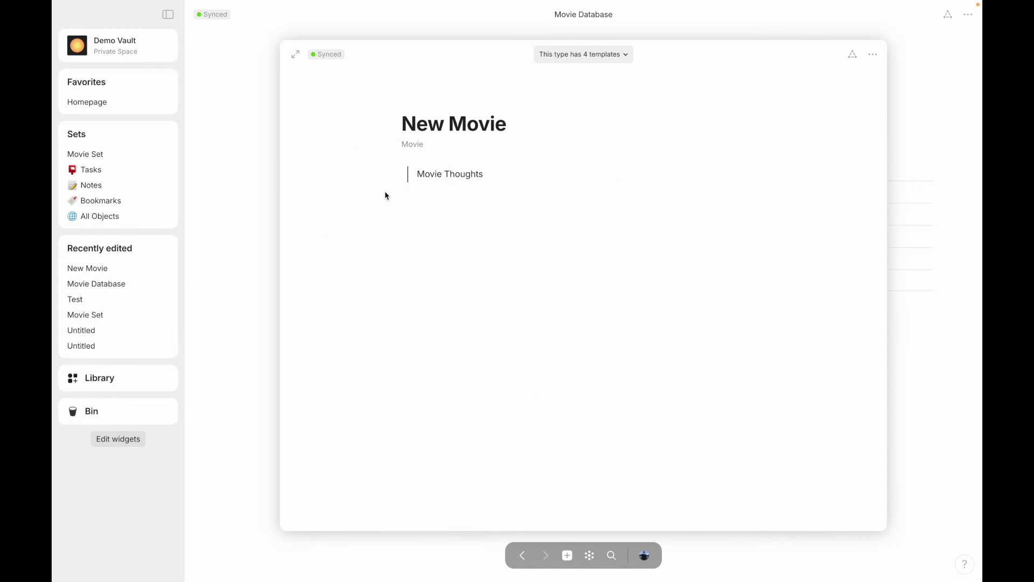
{"action": "left_click", "coordinate": [257, 231]}
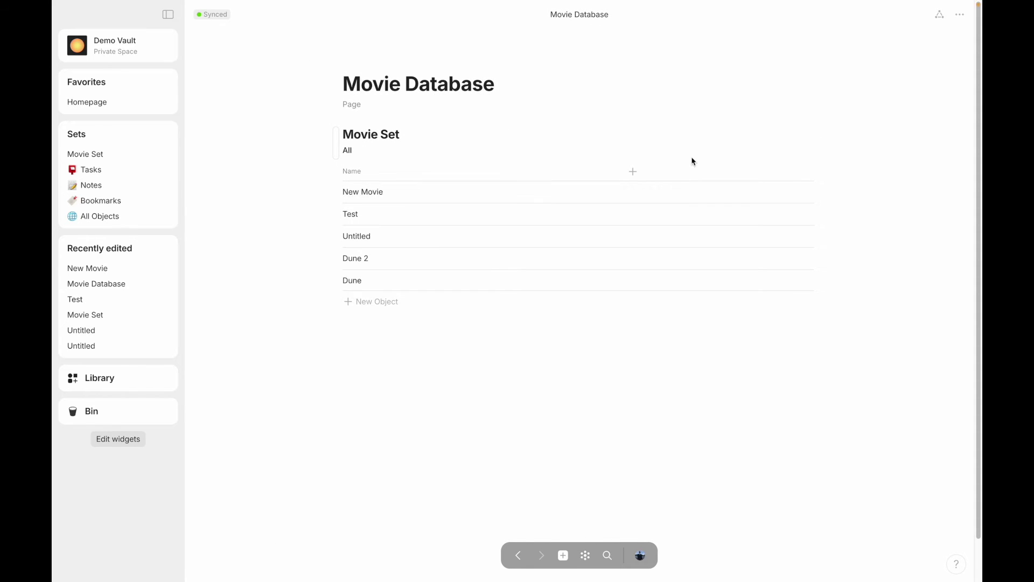
{"action": "mouse_move", "coordinate": [794, 144]}
{"action": "left_click", "coordinate": [562, 555]}
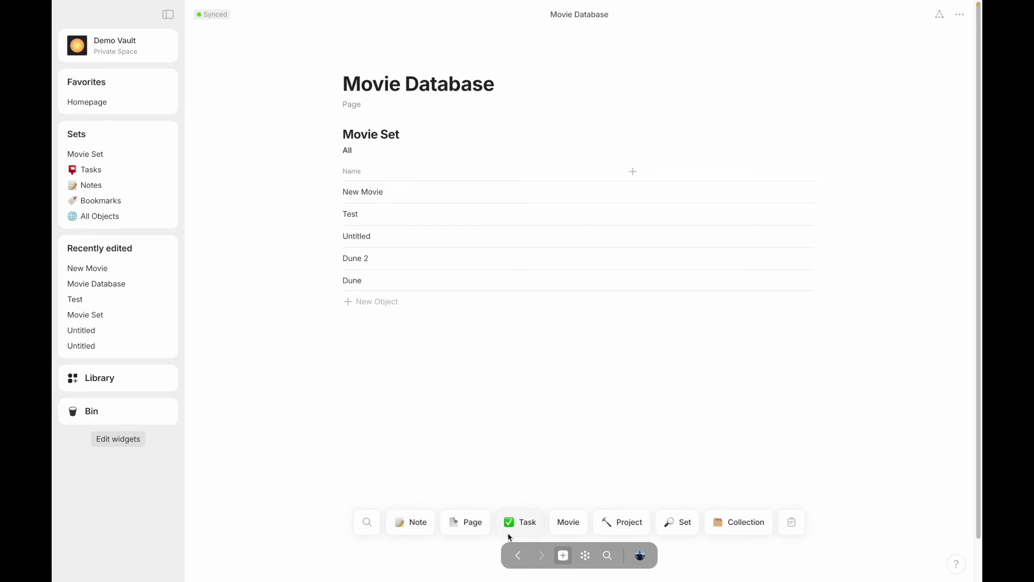
{"action": "left_click", "coordinate": [568, 522]}
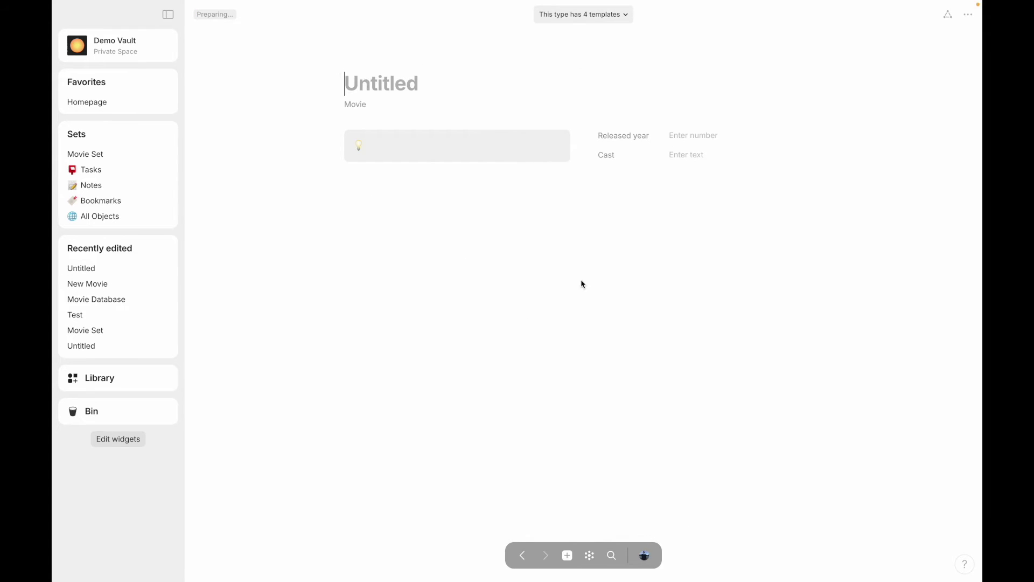
{"action": "key", "text": "ctrl+["}
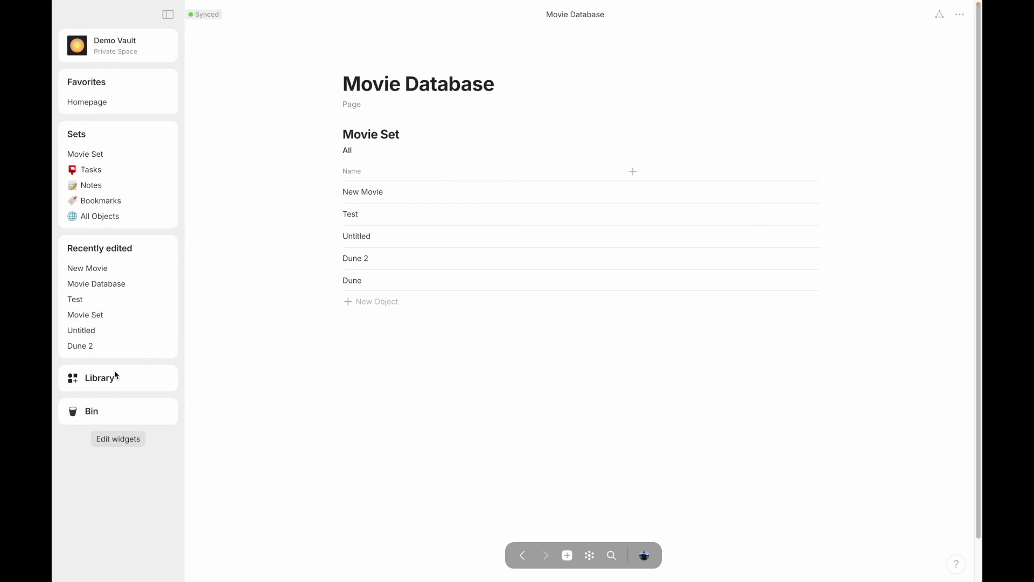
From the Page type in the Library, create a page titled 'Title' with 'Stuff' in its body
{"action": "left_click", "coordinate": [113, 383]}
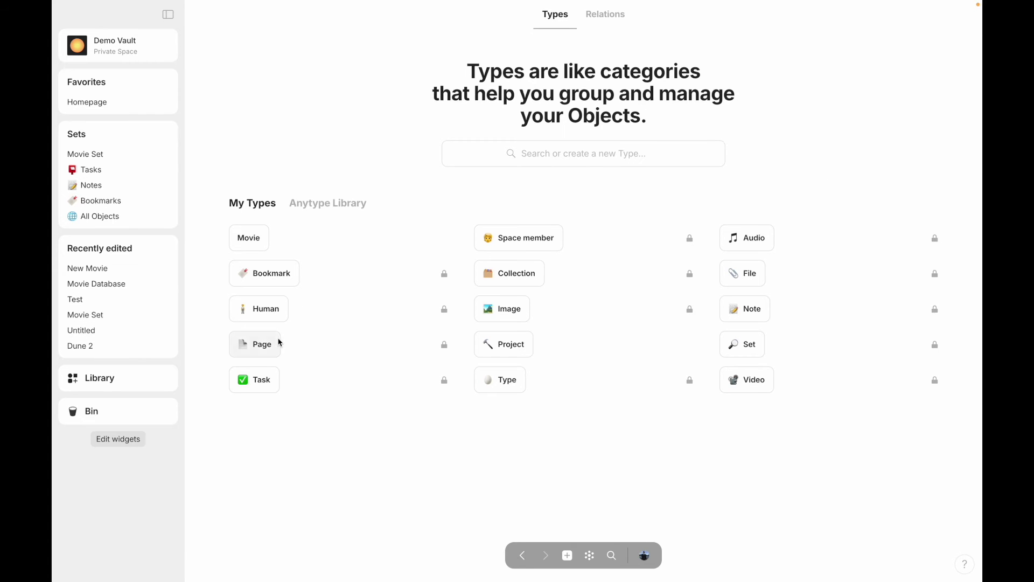
{"action": "left_click", "coordinate": [261, 345]}
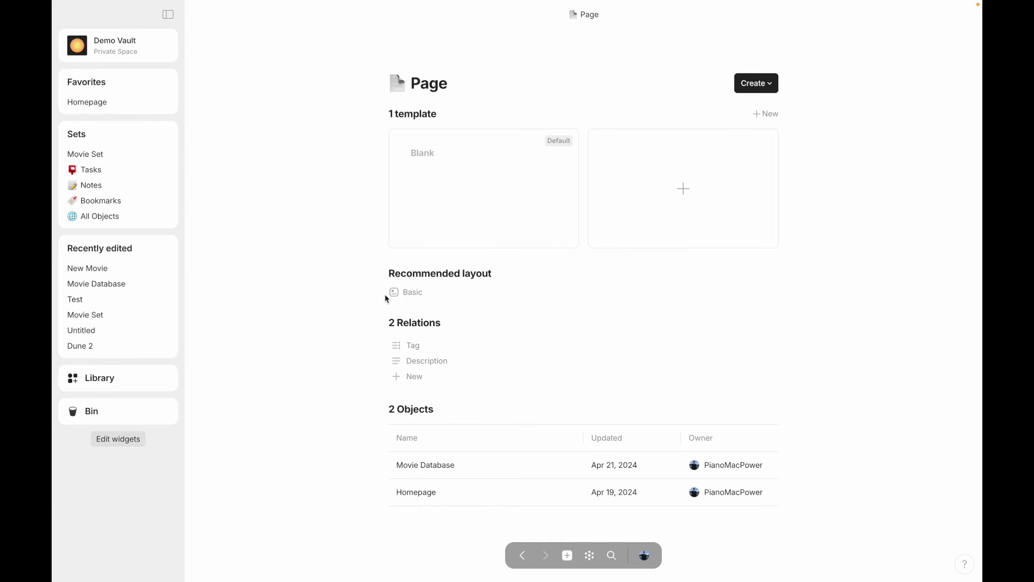
{"action": "left_click", "coordinate": [567, 554]}
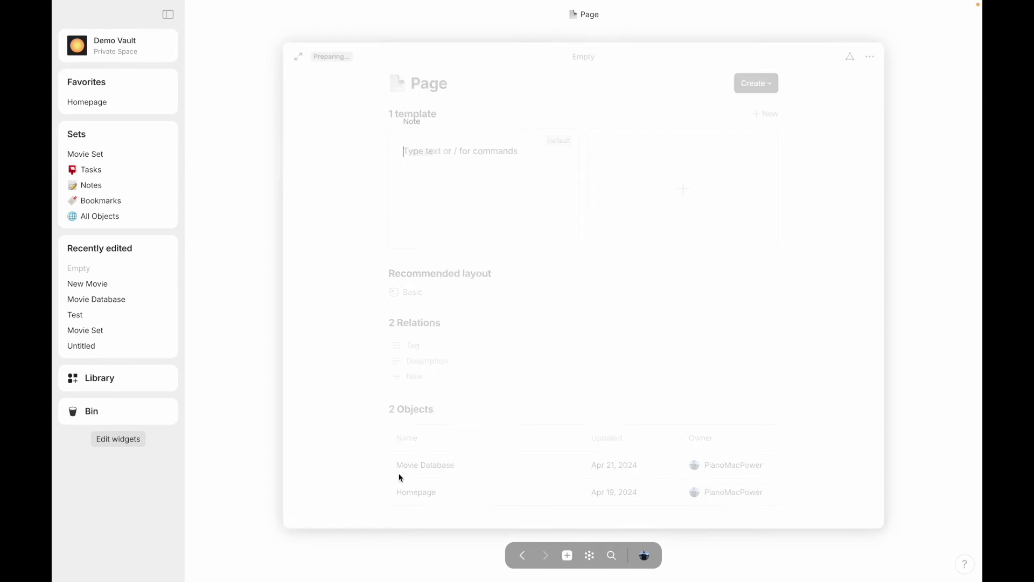
{"action": "type", "text": "Title"}
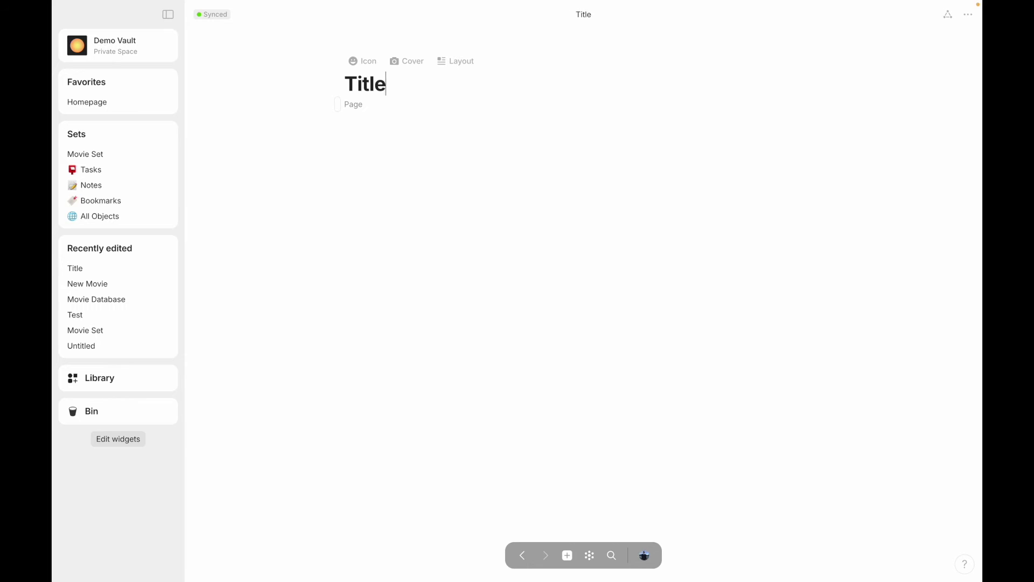
{"action": "key", "text": "Return"}
{"action": "type", "text": "Stuff"}
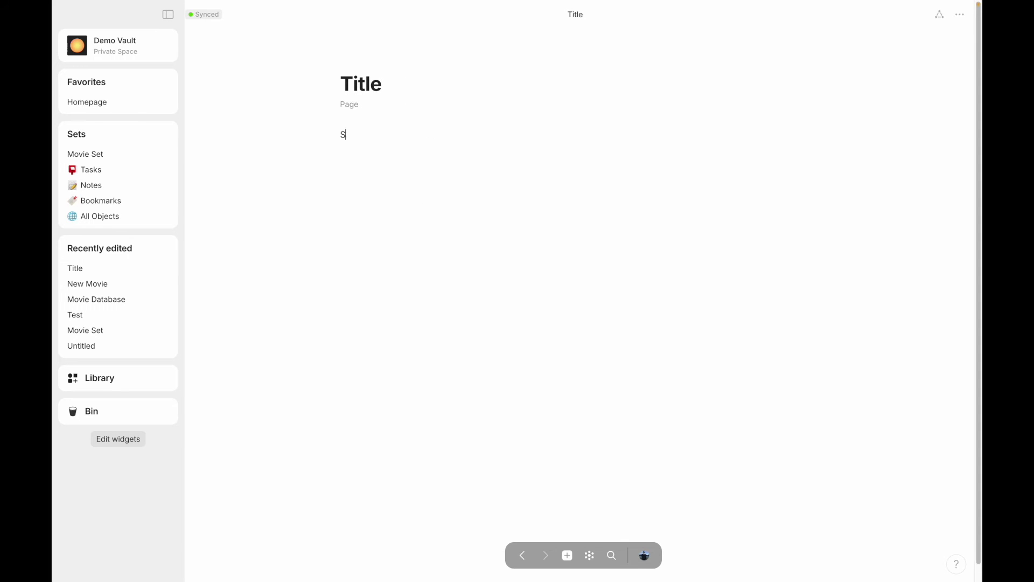
Give the page a monkey emoji icon and add an empty block below Stuff
{"action": "left_click", "coordinate": [360, 61]}
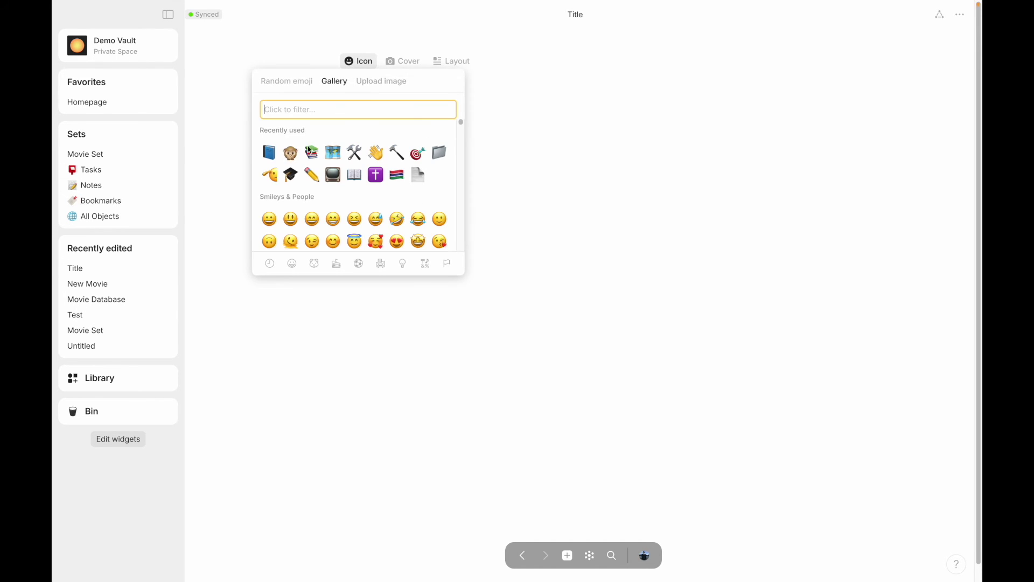
{"action": "left_click", "coordinate": [299, 153]}
{"action": "left_click", "coordinate": [452, 213]}
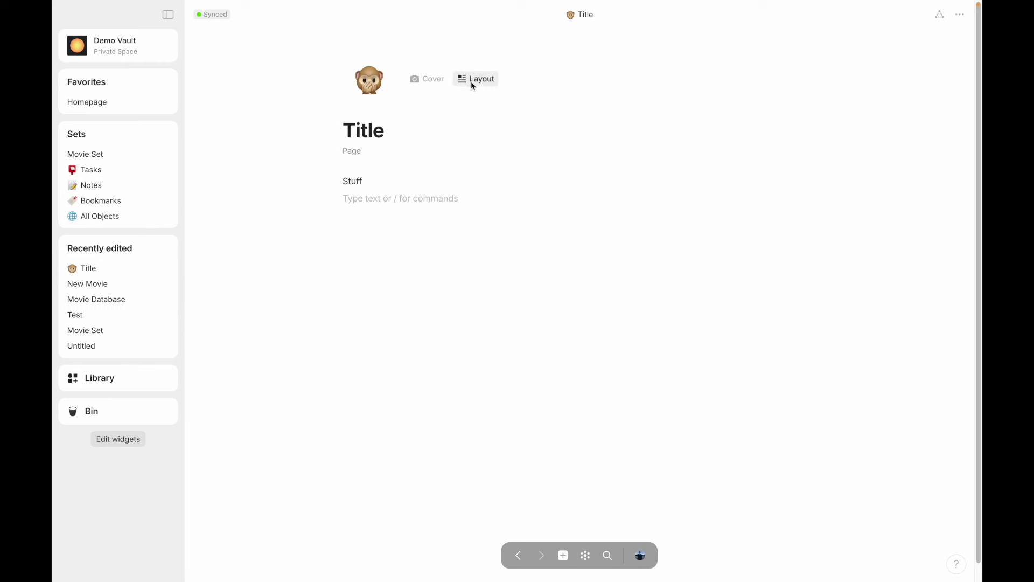
{"action": "left_click", "coordinate": [474, 80]}
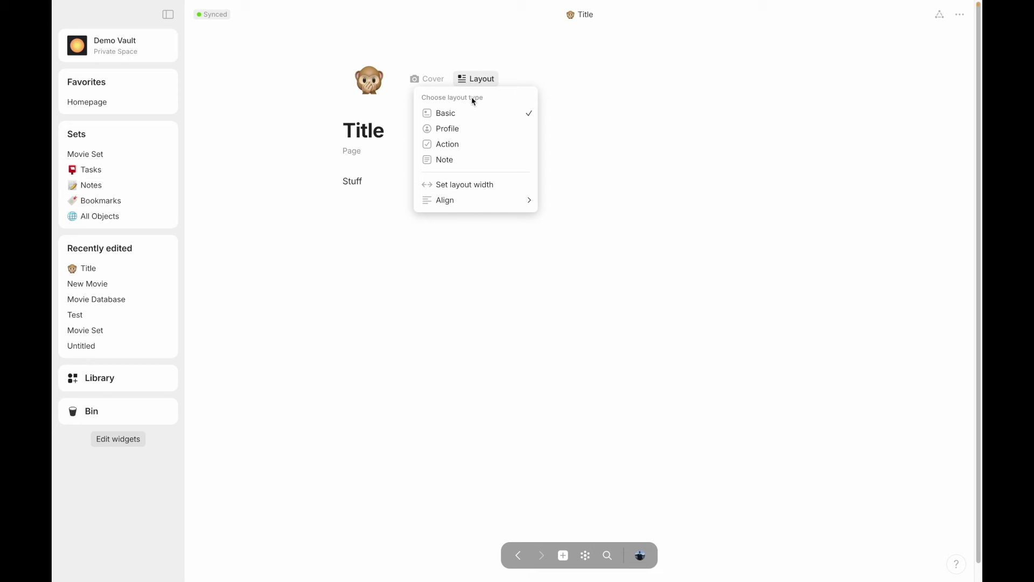
{"action": "left_click", "coordinate": [461, 133]}
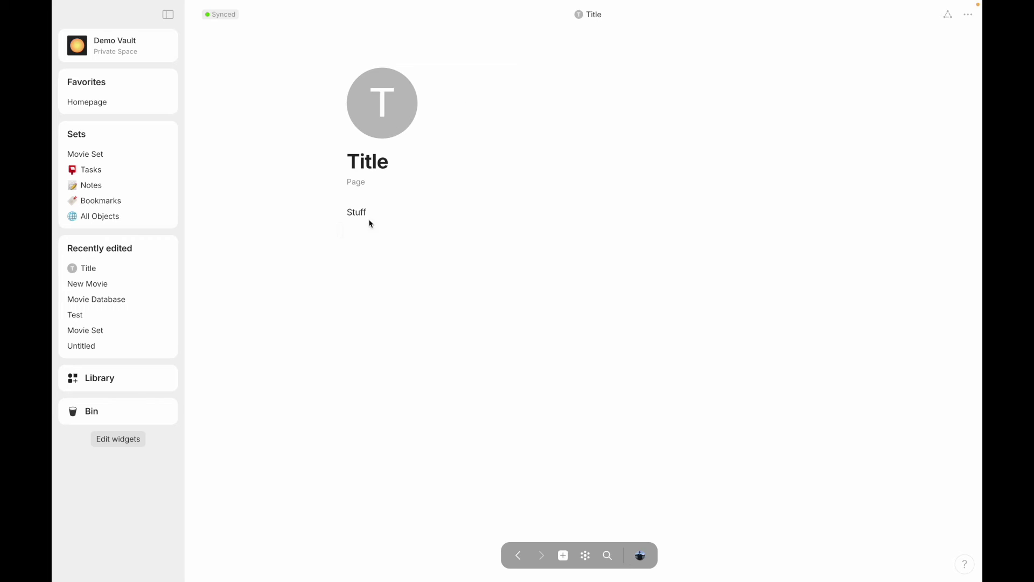
{"action": "left_click", "coordinate": [500, 102]}
{"action": "left_click", "coordinate": [503, 166]}
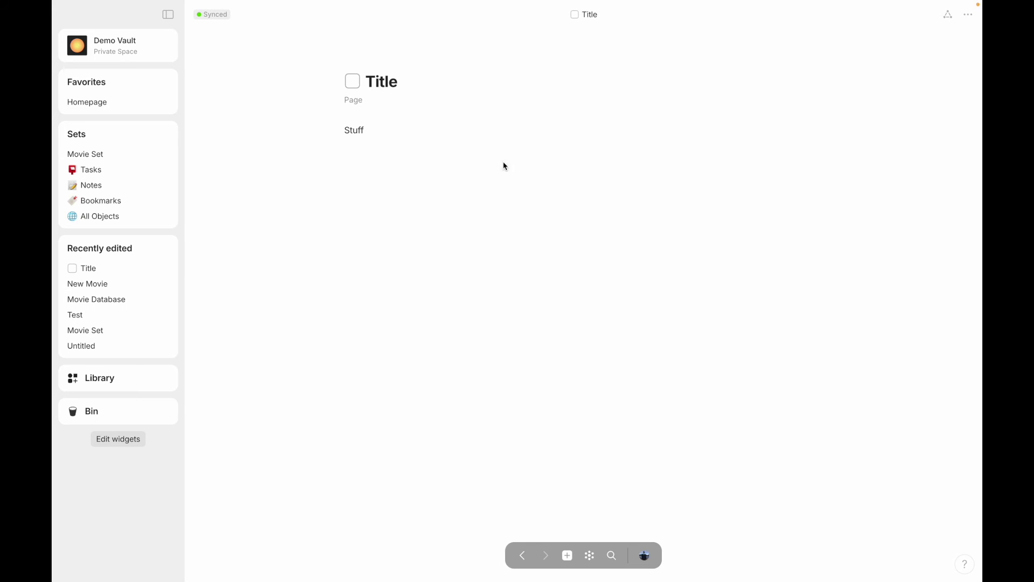
{"action": "left_click", "coordinate": [416, 68]}
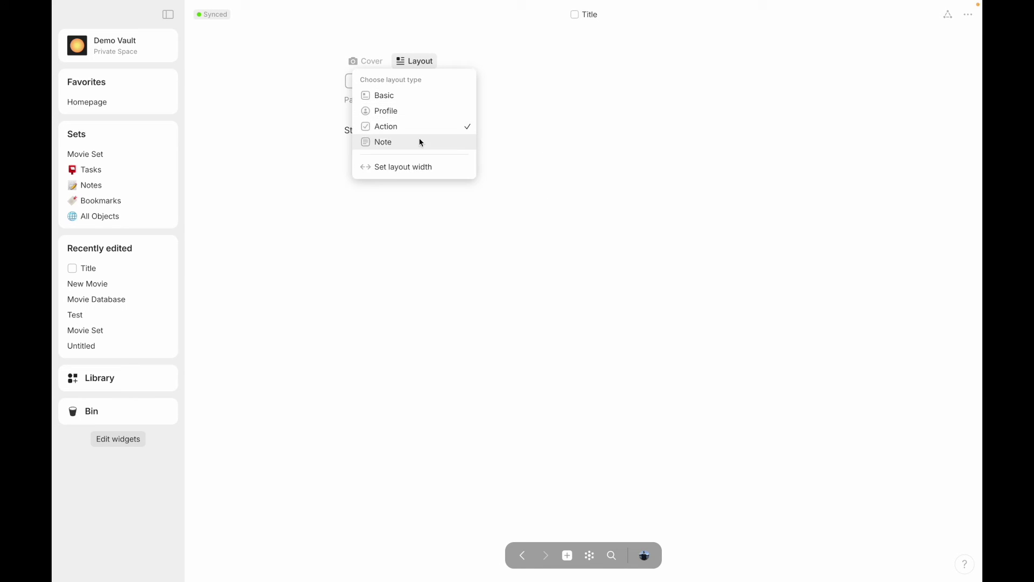
{"action": "left_click", "coordinate": [419, 140]}
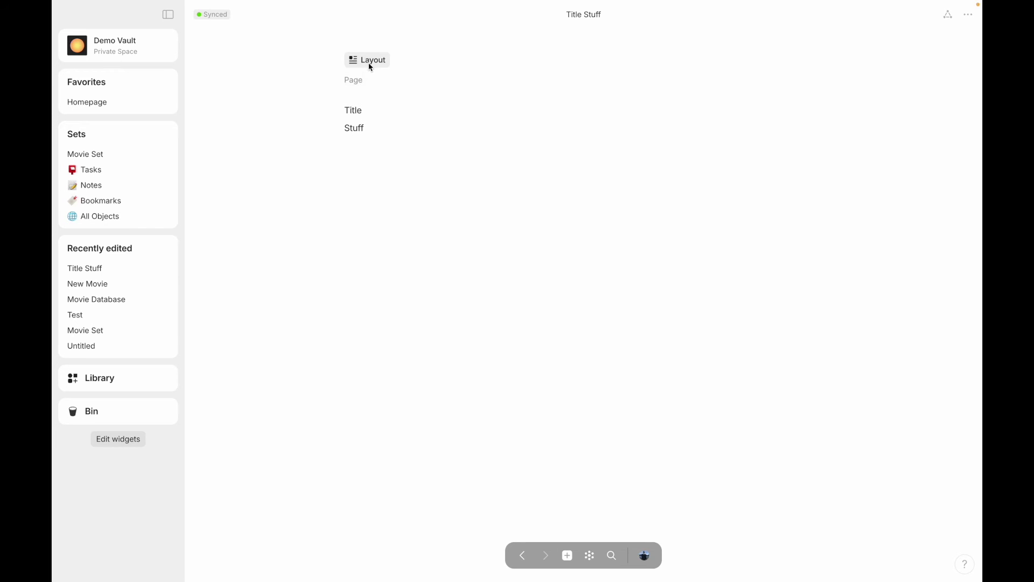
{"action": "left_click", "coordinate": [369, 59]}
{"action": "left_click", "coordinate": [348, 314]}
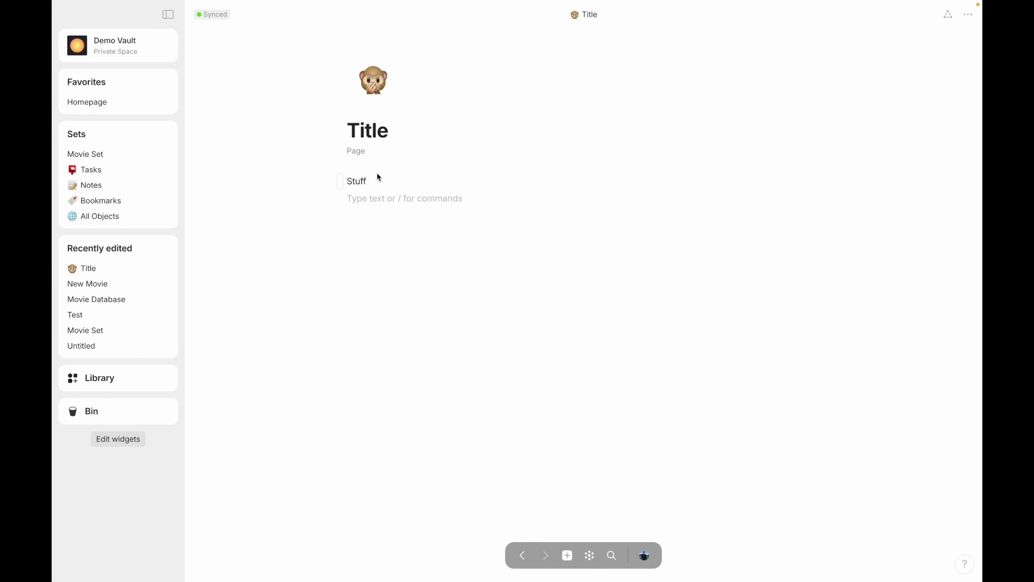
{"action": "left_click", "coordinate": [353, 151]}
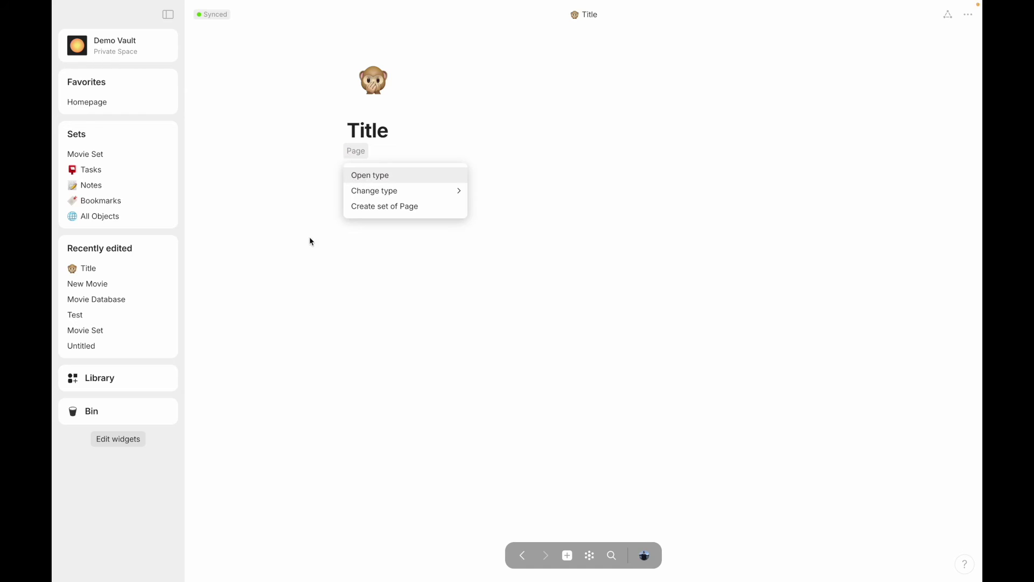
{"action": "left_click", "coordinate": [309, 239]}
{"action": "left_click", "coordinate": [472, 84]}
{"action": "left_click", "coordinate": [371, 237]}
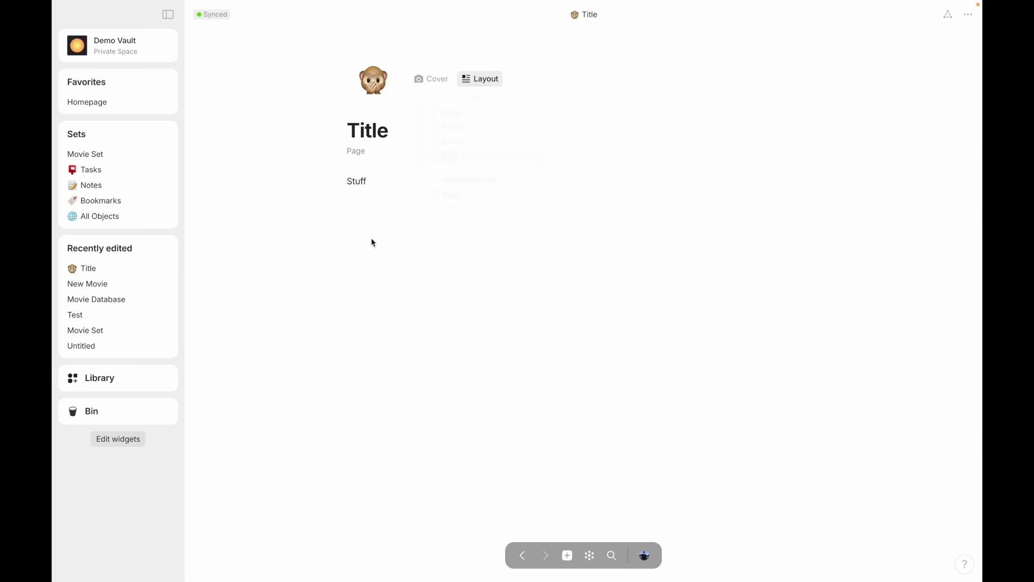
{"action": "left_click", "coordinate": [471, 81]}
{"action": "left_click", "coordinate": [449, 162]}
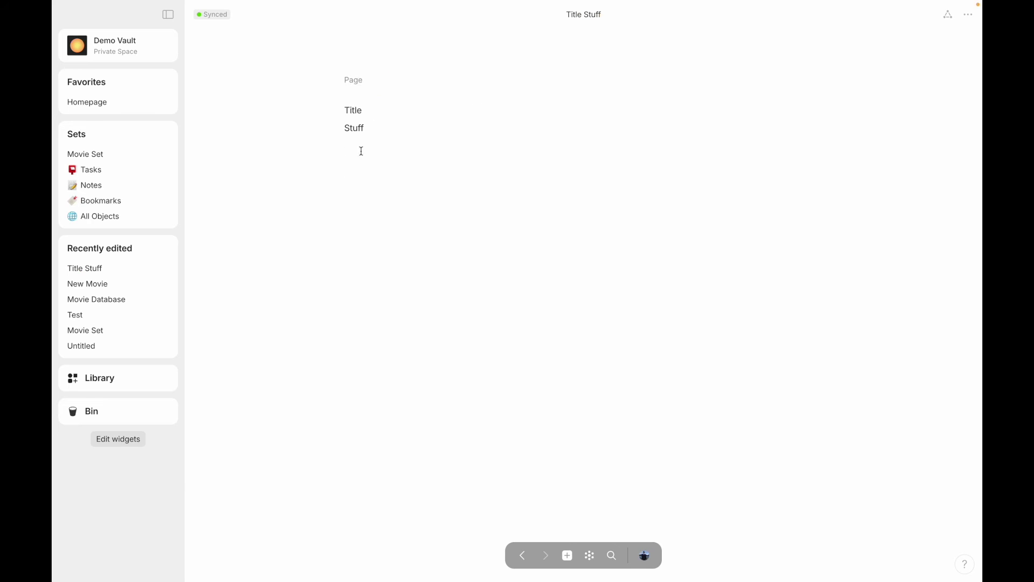
{"action": "left_click", "coordinate": [372, 69]}
{"action": "left_click", "coordinate": [342, 94]}
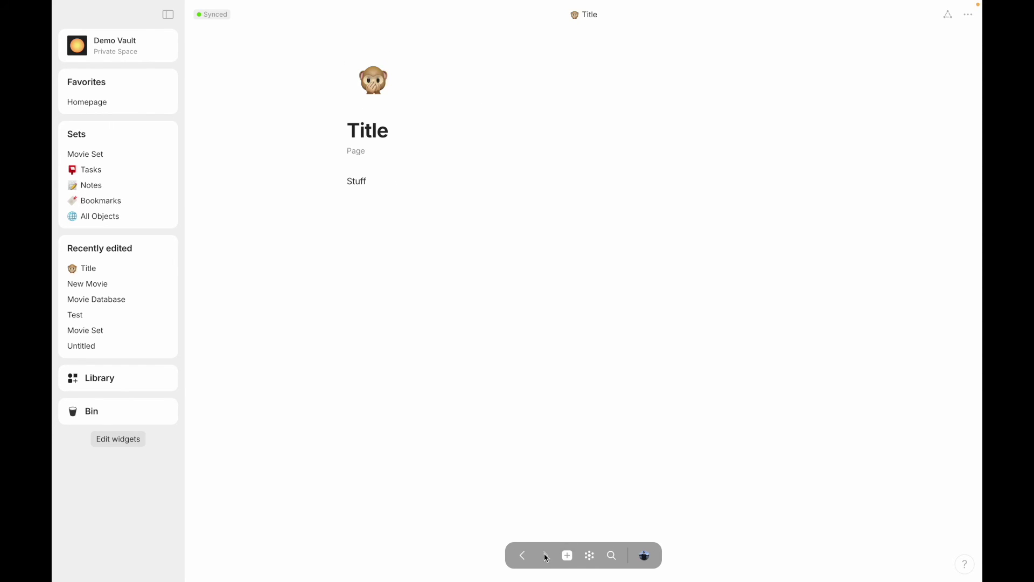
Create a new note, keeping its Note layout
{"action": "left_click", "coordinate": [568, 556]}
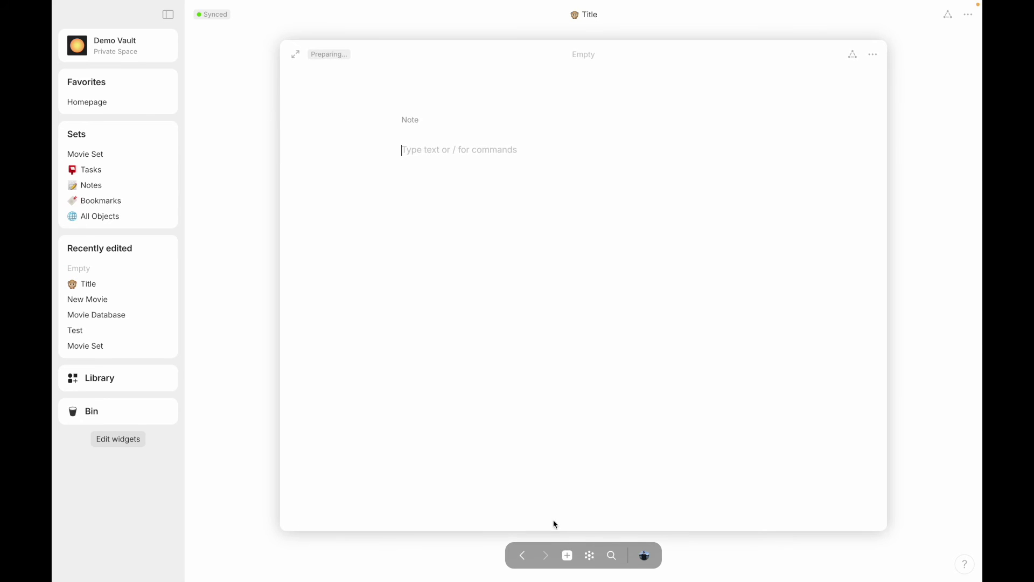
{"action": "mouse_move", "coordinate": [418, 113]}
{"action": "left_click", "coordinate": [437, 107]}
{"action": "left_click", "coordinate": [305, 231]}
{"action": "left_click", "coordinate": [420, 144]}
Write the lines 'This will be the title', 'Stuff' and 'Everything', then return to the Title page
{"action": "type", "text": "This will"}
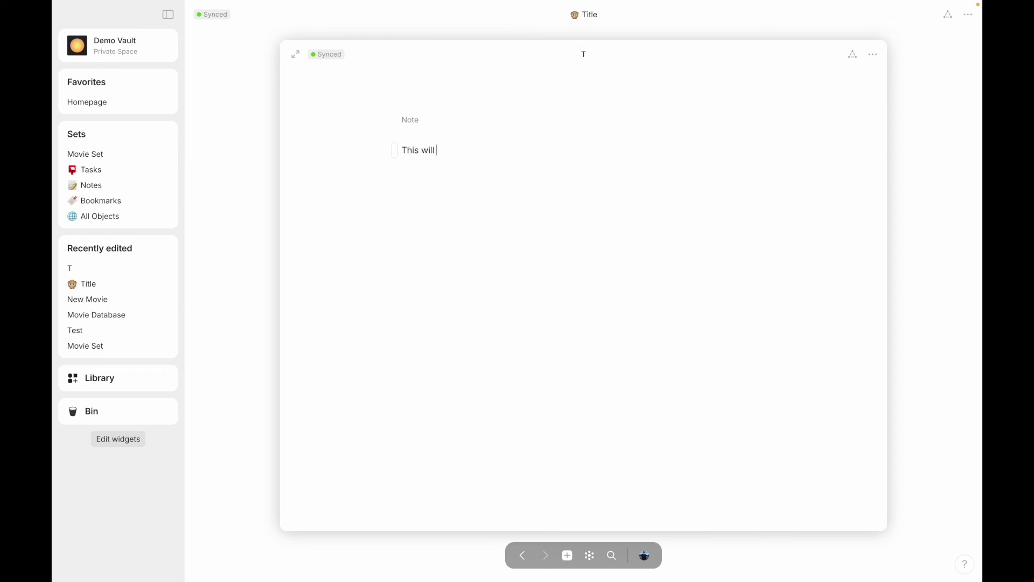
{"action": "type", "text": " be the title"}
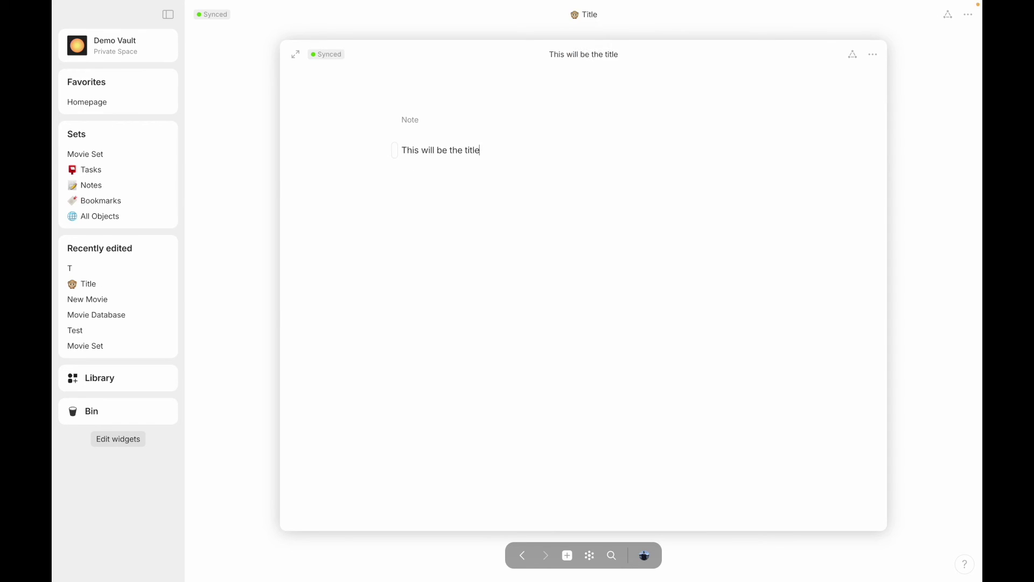
{"action": "key", "text": "Return"}
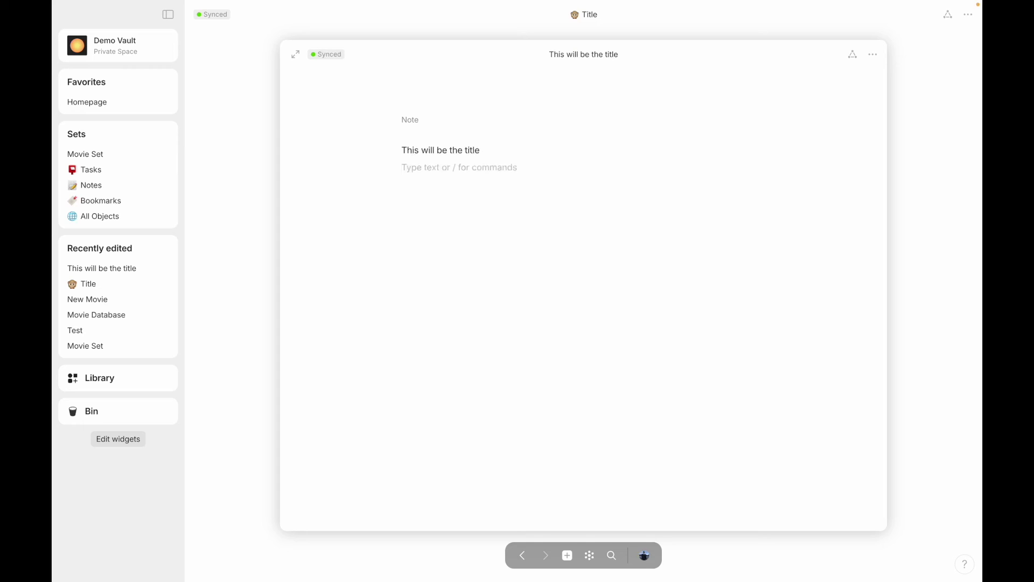
{"action": "type", "text": "Stuff"}
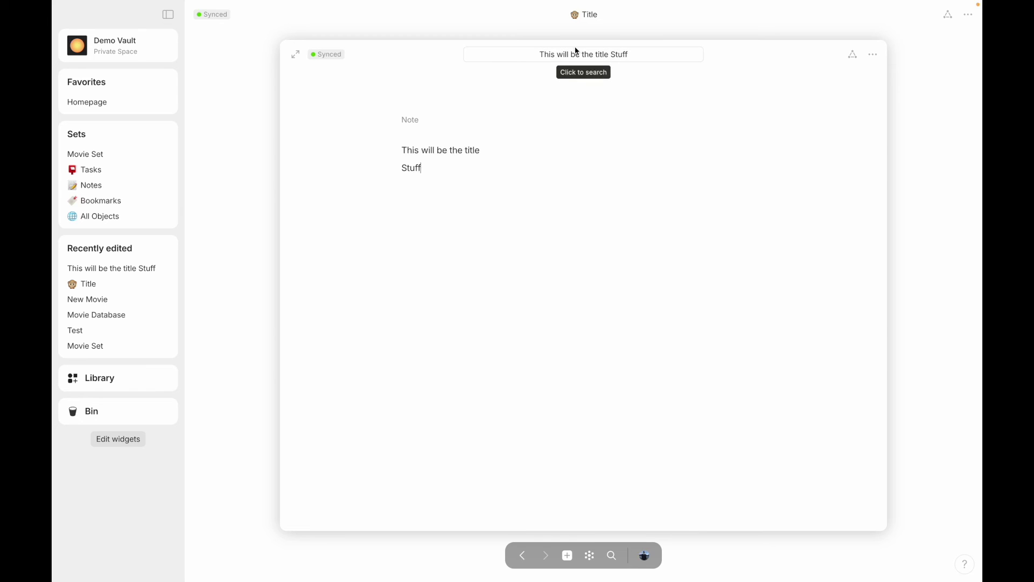
{"action": "scroll", "coordinate": [437, 177], "scroll_direction": "down", "scroll_amount": 1}
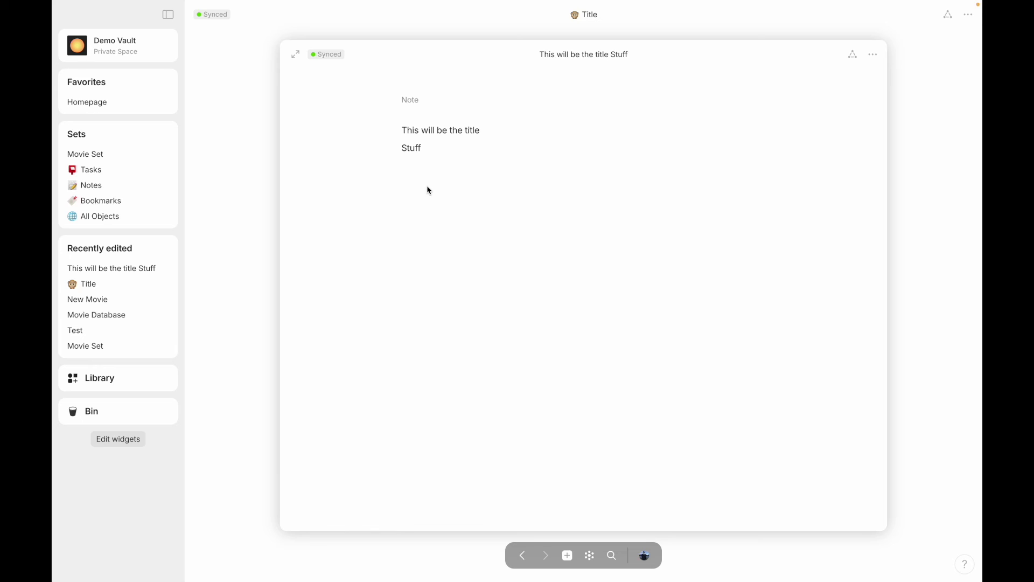
{"action": "left_click", "coordinate": [448, 163]}
{"action": "type", "text": "Everything"}
{"action": "key", "text": "Up"}
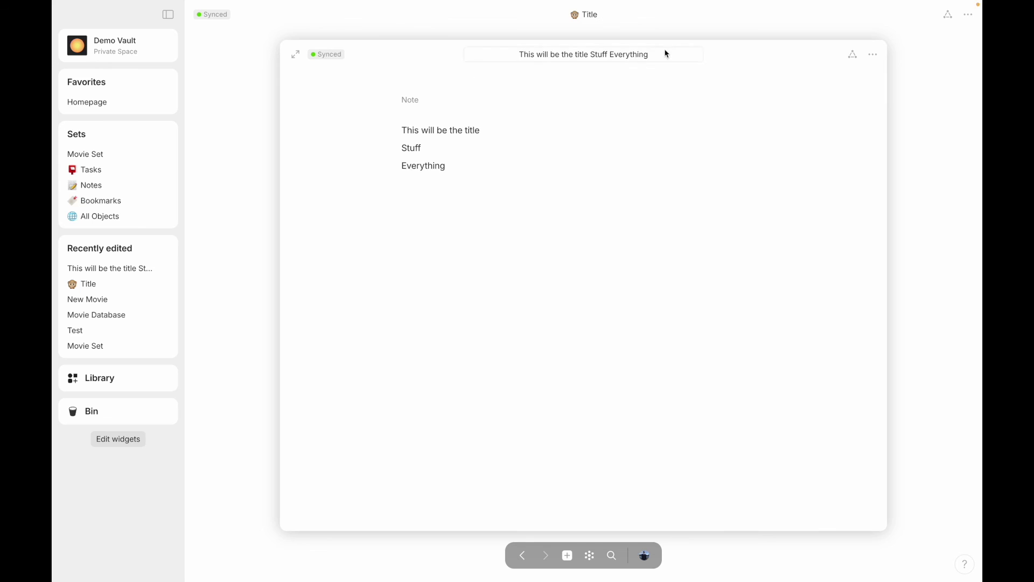
{"action": "left_click", "coordinate": [273, 261]}
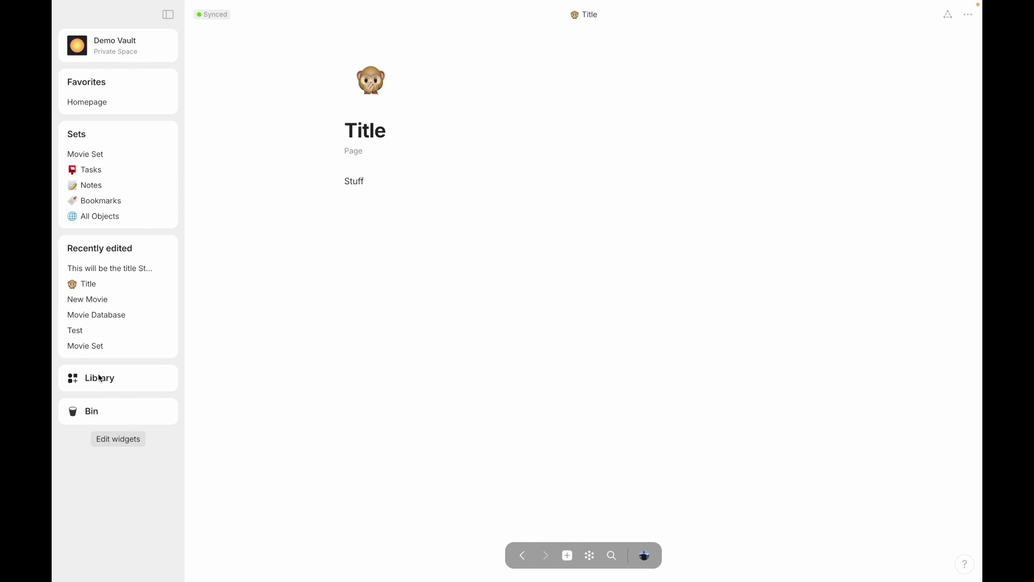
Add a new template with the Basic layout to the Note type
{"action": "left_click", "coordinate": [100, 378]}
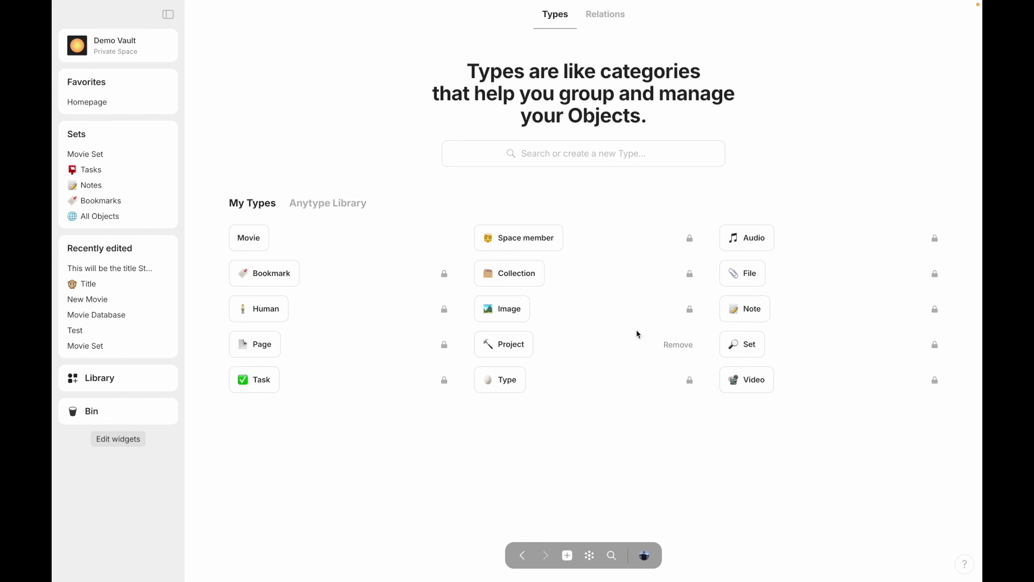
{"action": "left_click", "coordinate": [746, 308]}
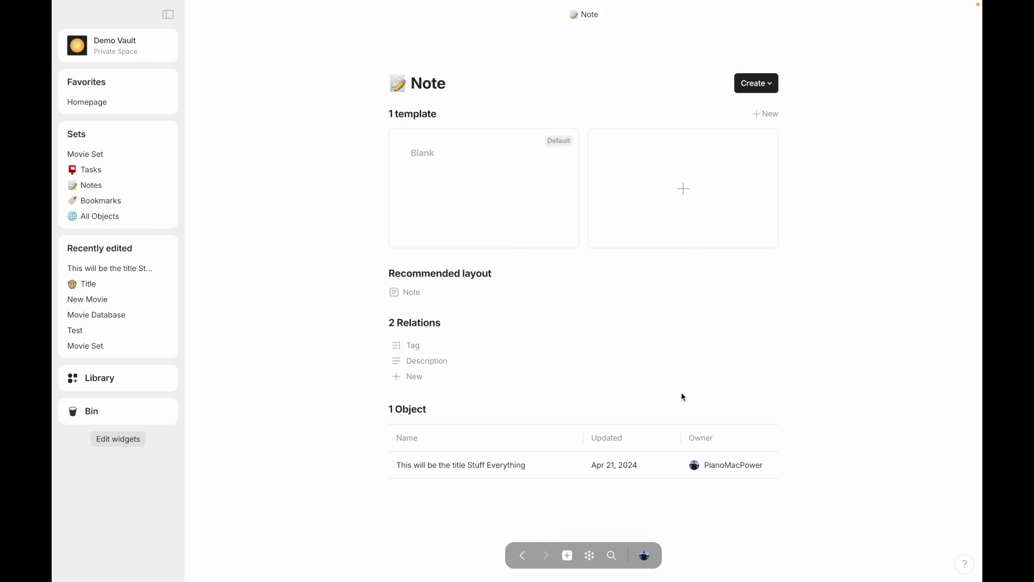
{"action": "left_click", "coordinate": [625, 174]}
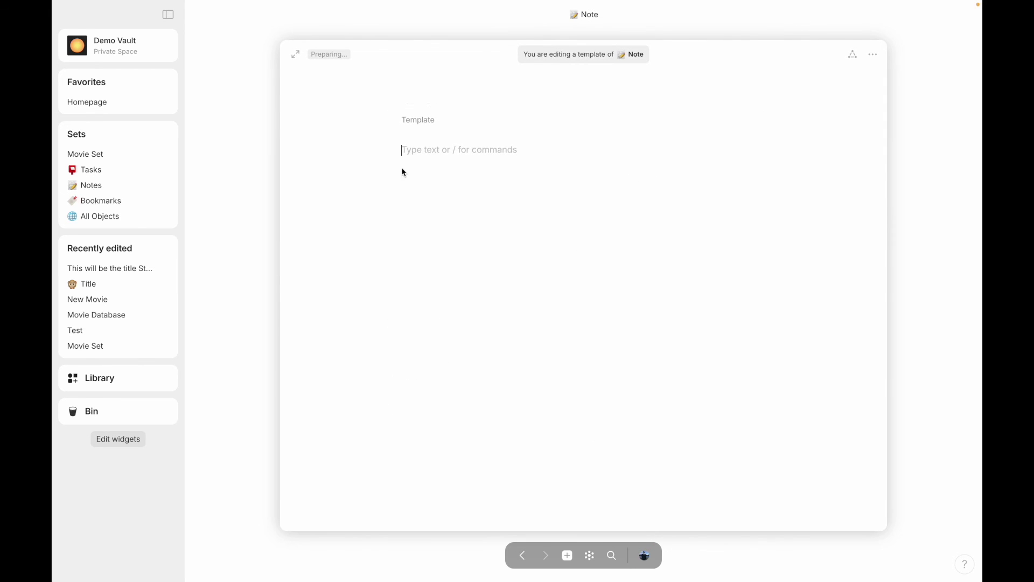
{"action": "left_click", "coordinate": [419, 100]}
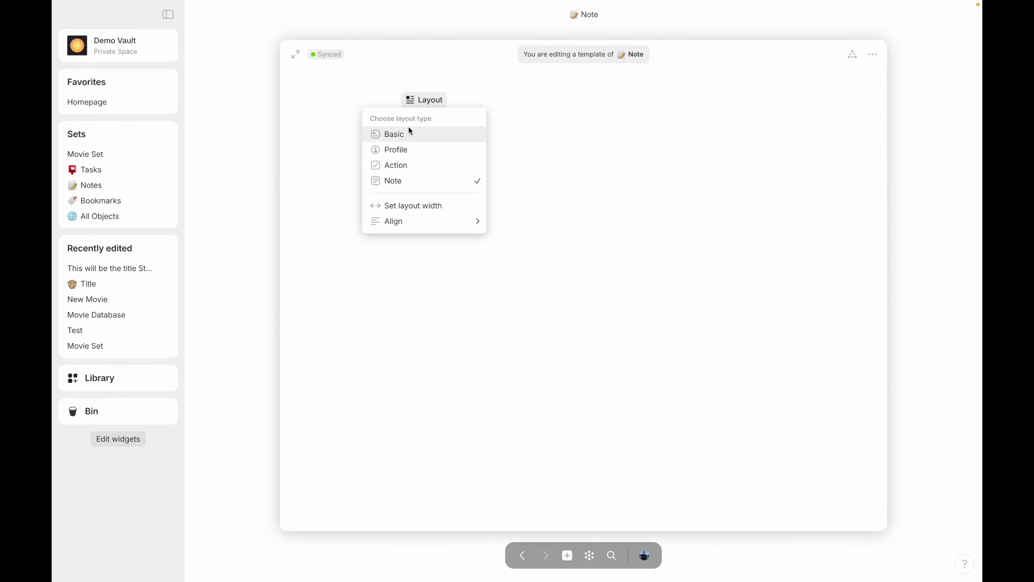
{"action": "left_click", "coordinate": [409, 134]}
{"action": "left_click", "coordinate": [230, 213]}
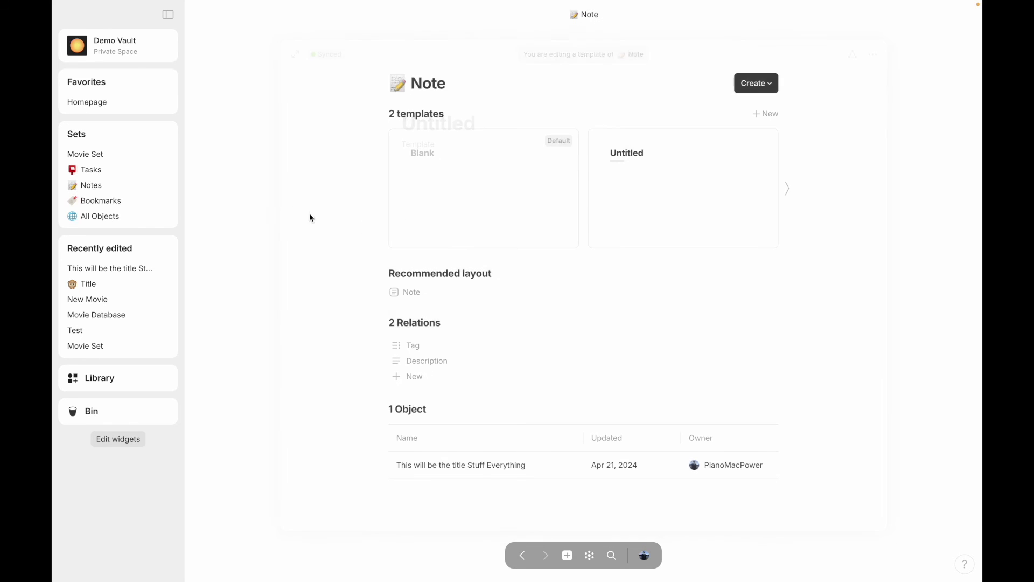
Set the Untitled template as the Note type's default and create a new note from it
{"action": "left_click", "coordinate": [767, 141]}
{"action": "left_click", "coordinate": [732, 162]}
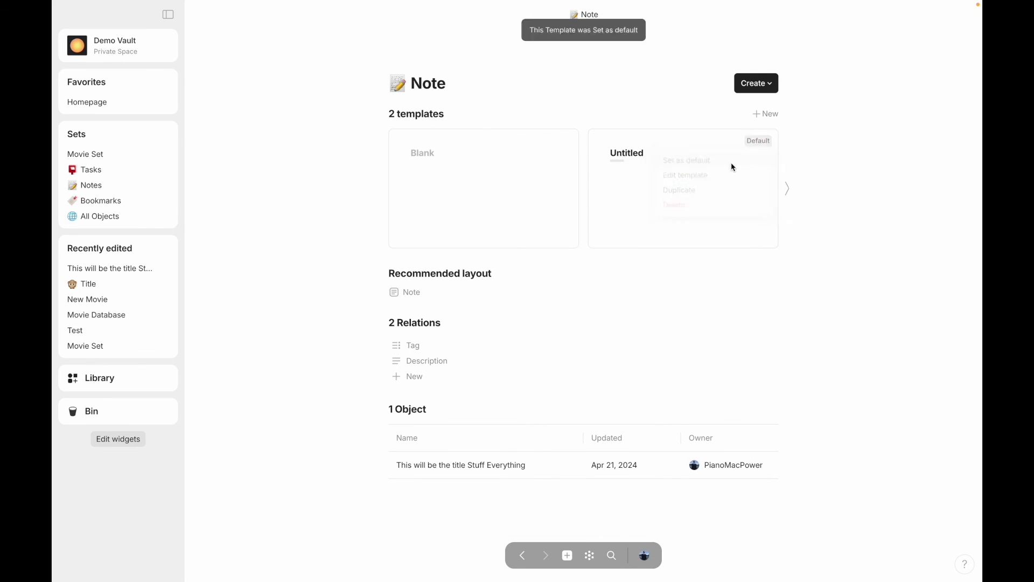
{"action": "left_click", "coordinate": [570, 563]}
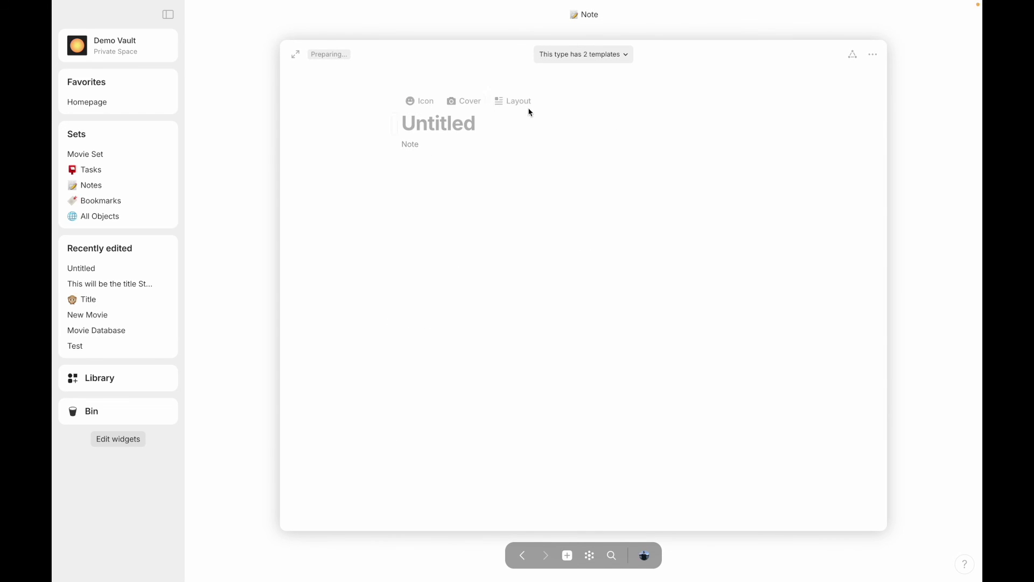
Title the new note 'Title' and write 'Stuff' in its body
{"action": "type", "text": "Title"}
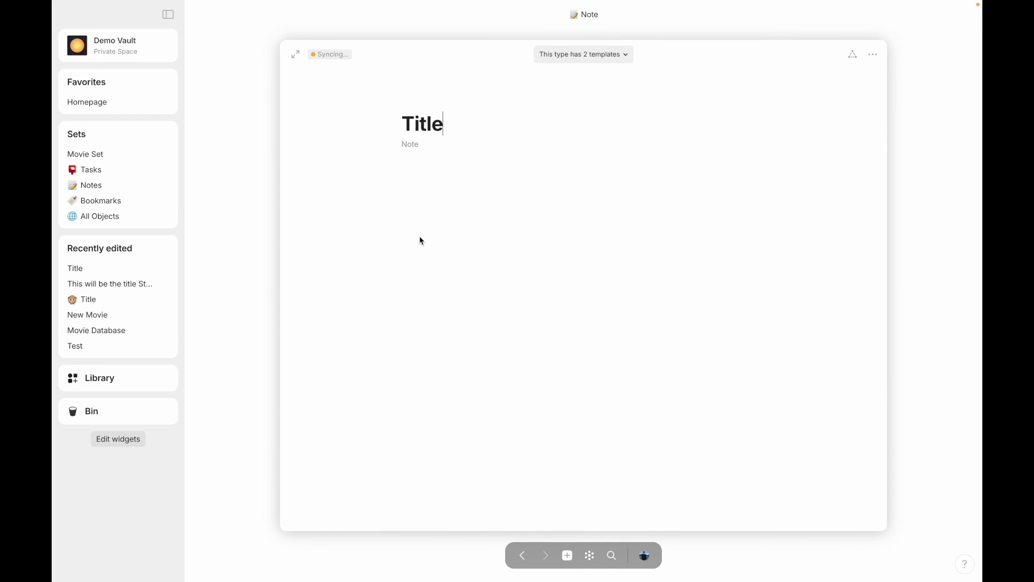
{"action": "key", "text": "Return"}
{"action": "type", "text": "Stuff"}
{"action": "key", "text": "Return"}
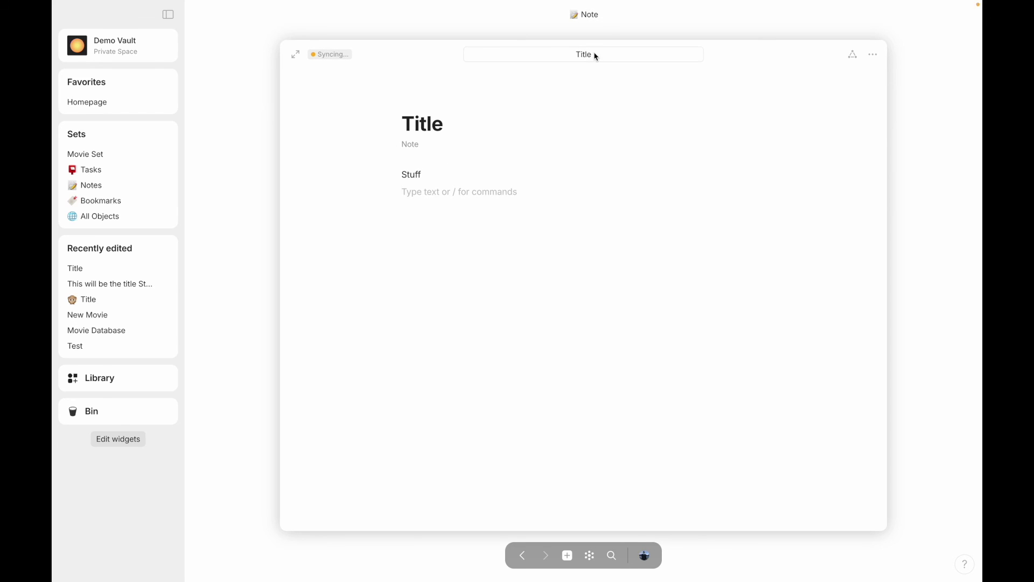
Compare the layouts of the earlier three-line note and the new Title note
{"action": "left_click", "coordinate": [113, 283]}
{"action": "left_click", "coordinate": [372, 61]}
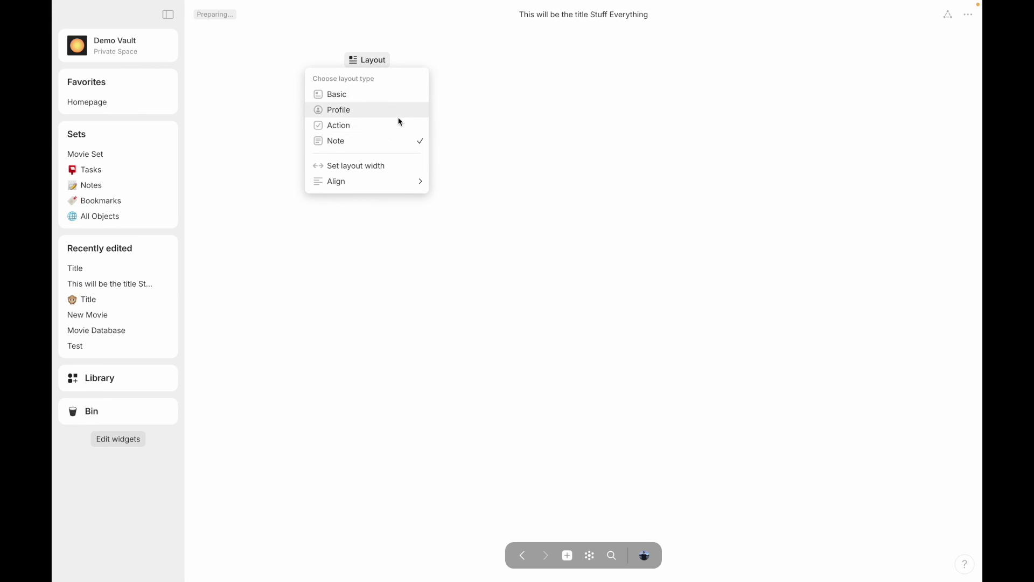
{"action": "left_click", "coordinate": [330, 281]}
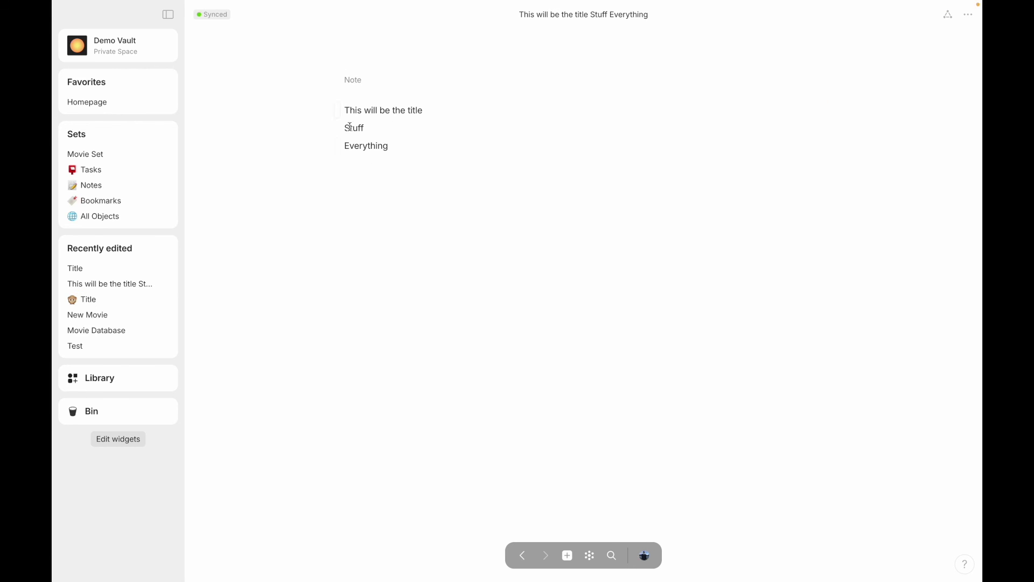
{"action": "left_click", "coordinate": [113, 276]}
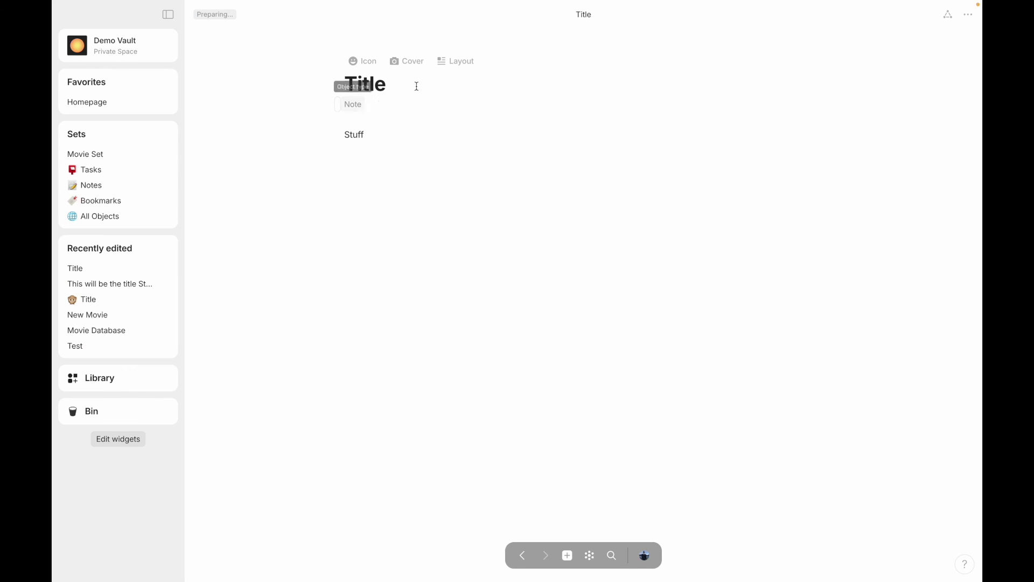
{"action": "left_click", "coordinate": [462, 61]}
{"action": "left_click", "coordinate": [342, 194]}
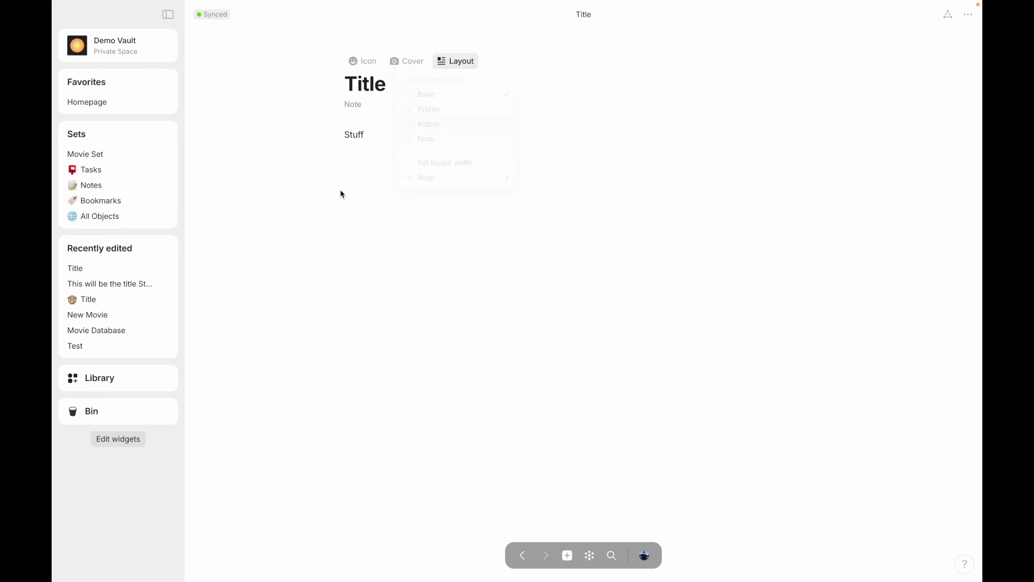
{"action": "double_click", "coordinate": [374, 89]}
{"action": "left_click", "coordinate": [351, 219]}
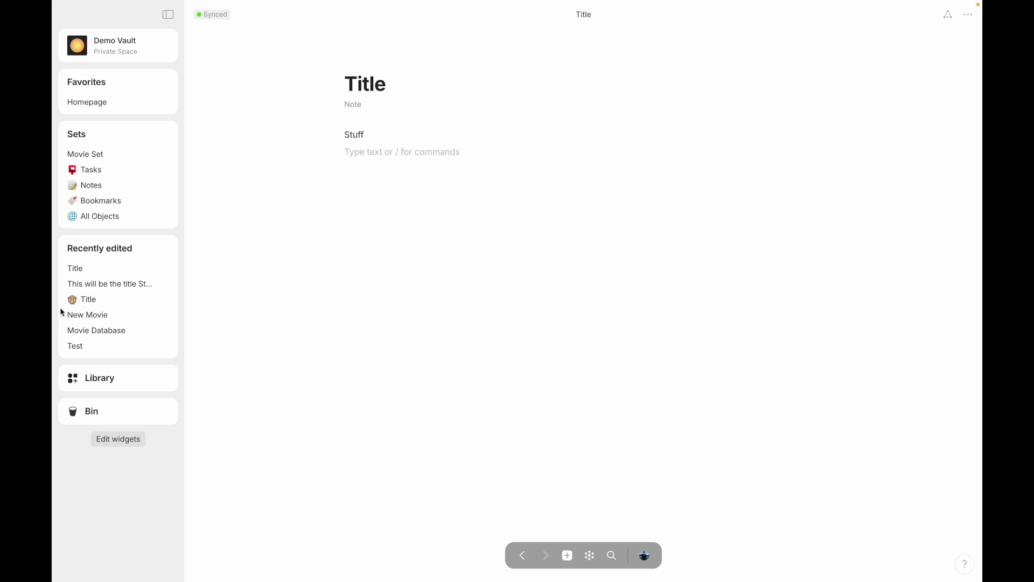
{"action": "left_click", "coordinate": [84, 283]}
Open Movie Database and review the Movie Set's templates for new movies
{"action": "key", "text": "alt+Left"}
{"action": "left_click", "coordinate": [120, 330]}
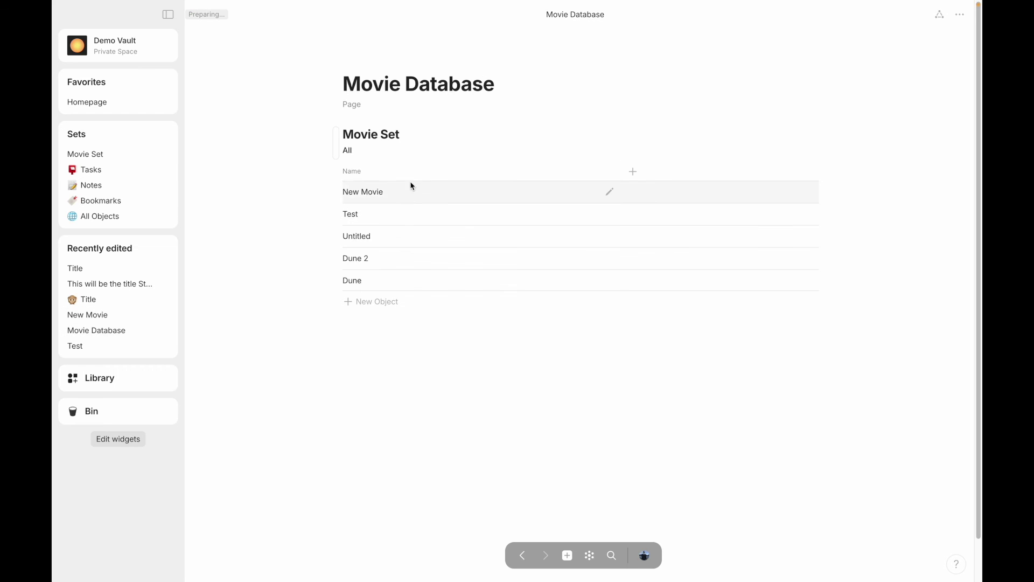
{"action": "left_click", "coordinate": [813, 142]}
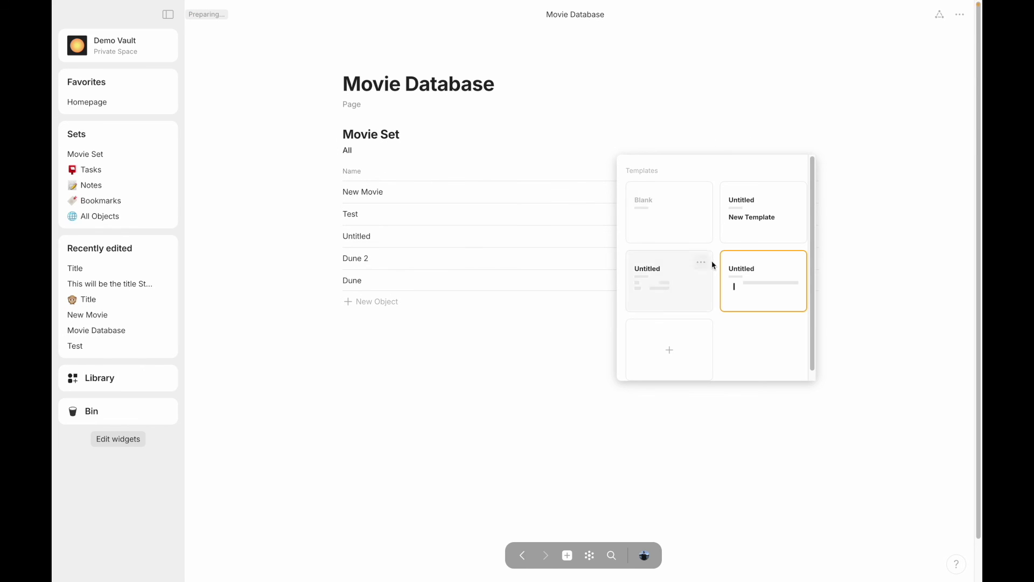
{"action": "left_click", "coordinate": [441, 416]}
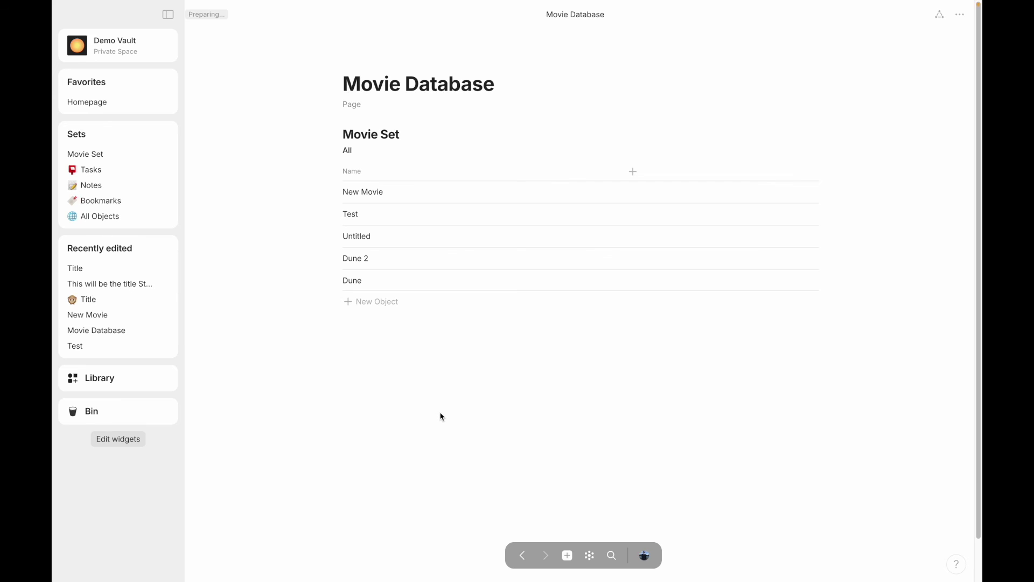